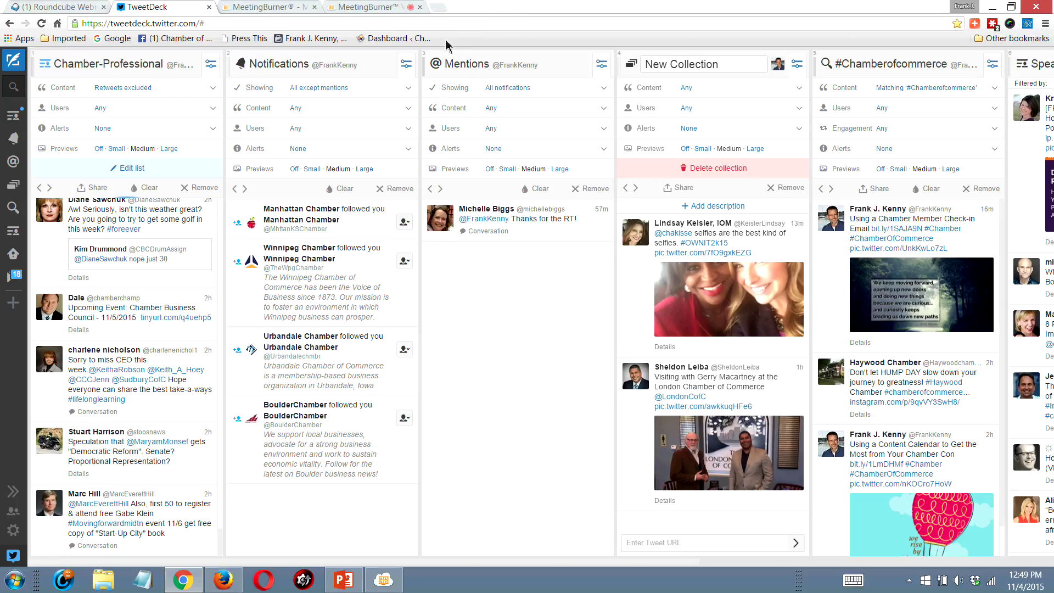
Open the account's Twitter profile page in a new browser tab and go to its home timeline
left_click(437, 7)
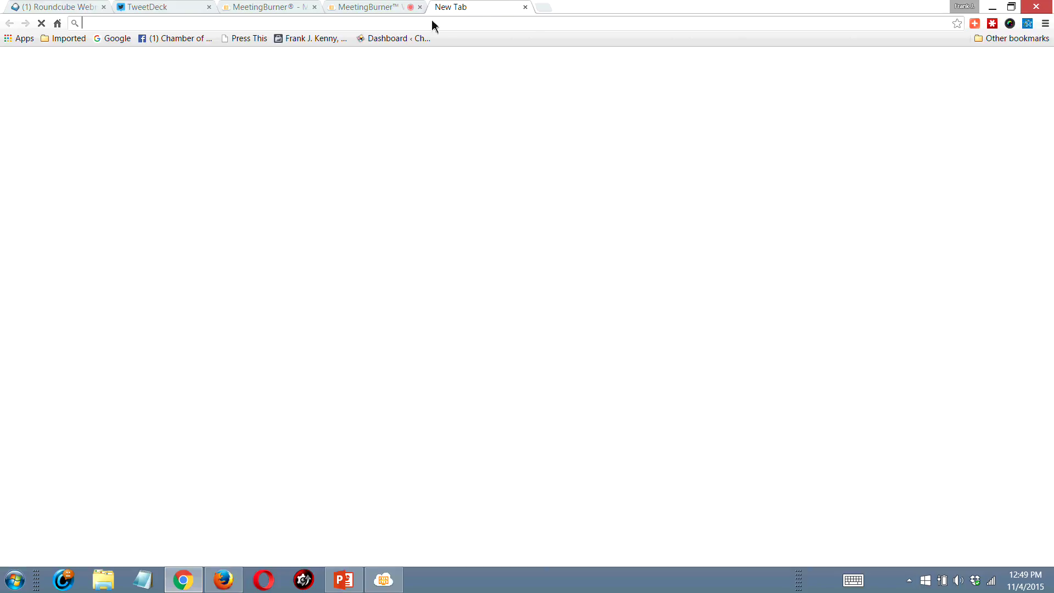
type("Twitter.com/frankkenny")
key("Return")
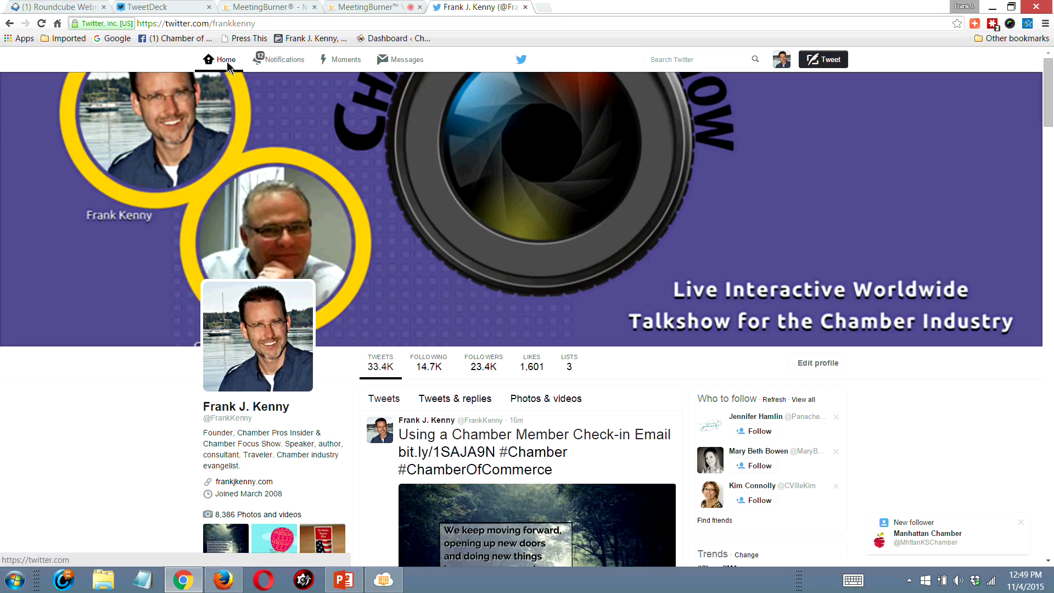
left_click(226, 61)
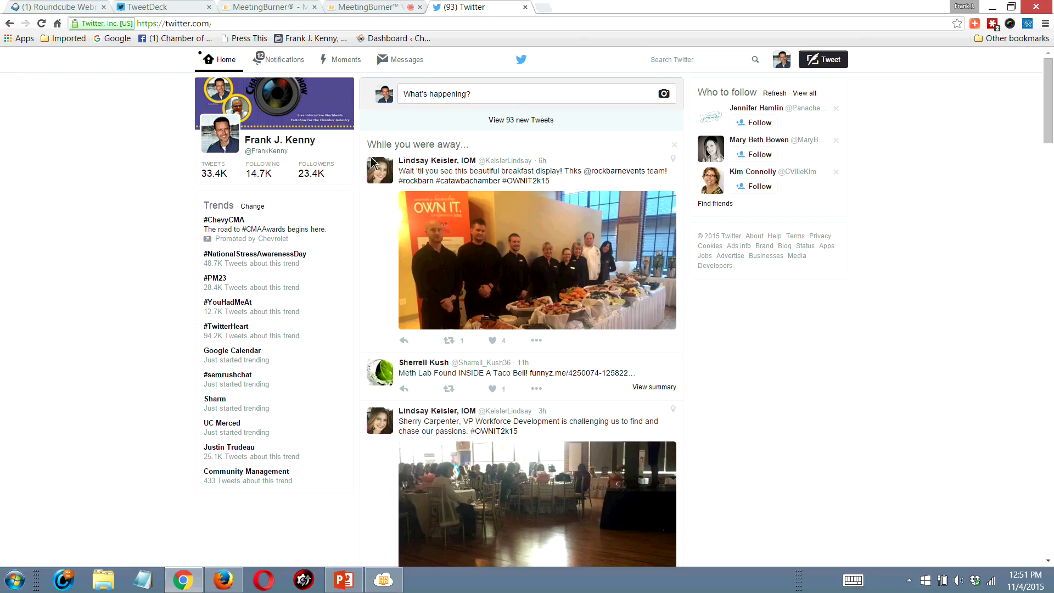
Switch to TweetDeck and view the lists available for a new Lists column, without adding one
left_click(166, 8)
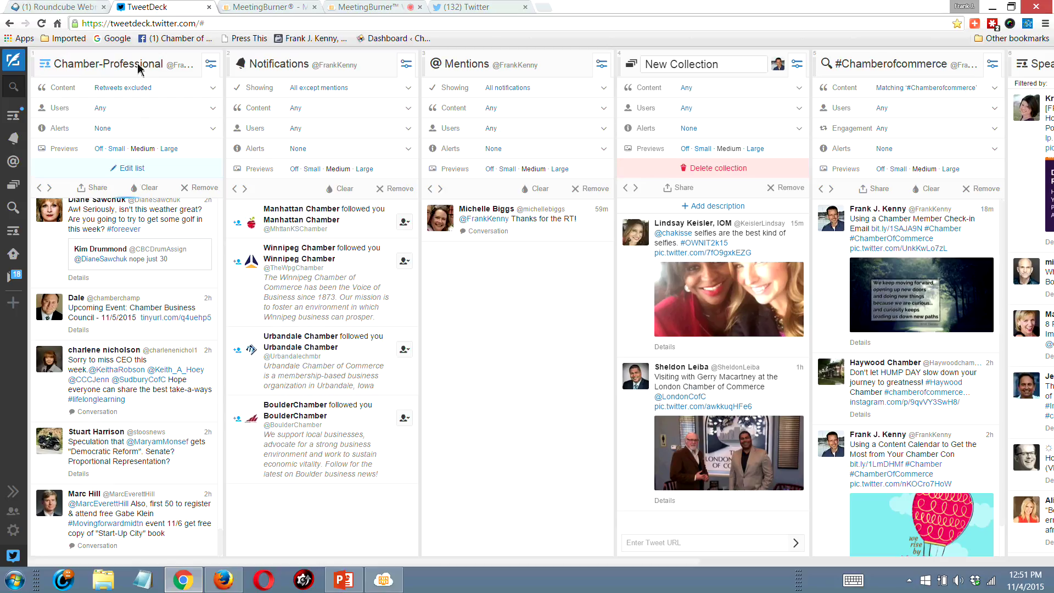
left_click(15, 304)
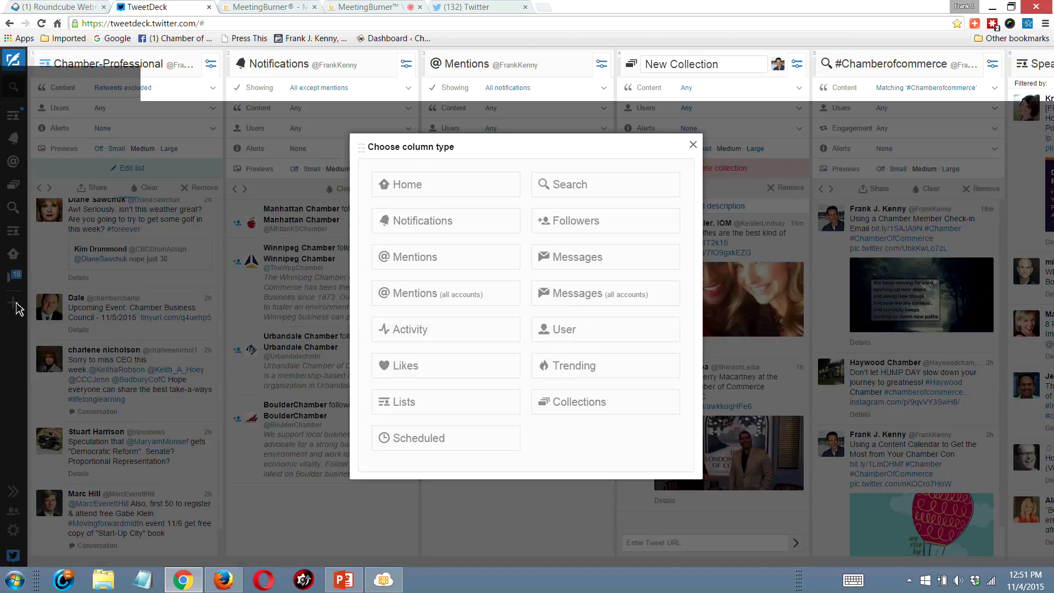
left_click(396, 408)
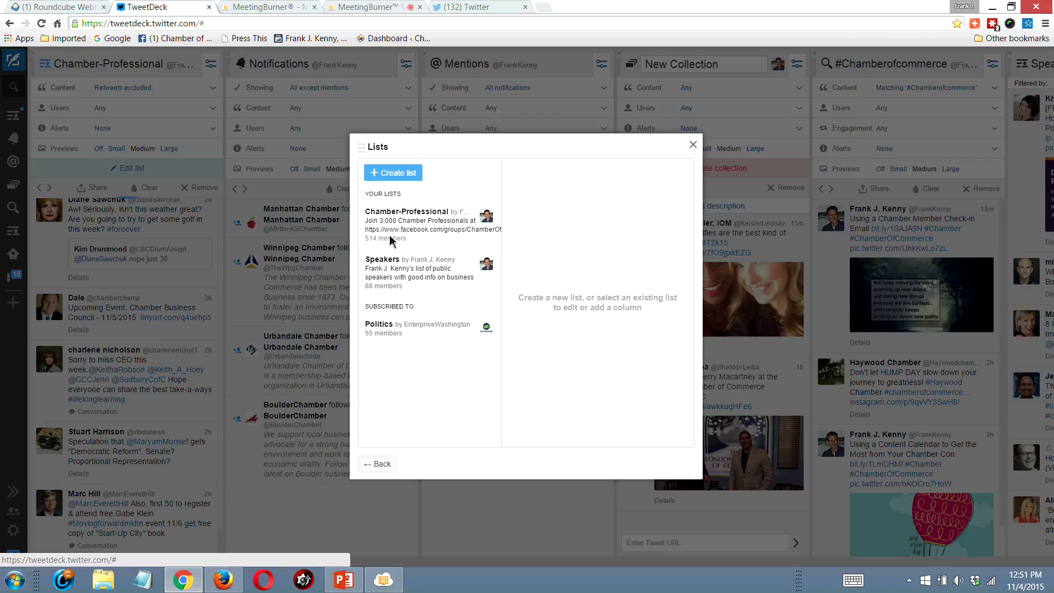
left_click(692, 145)
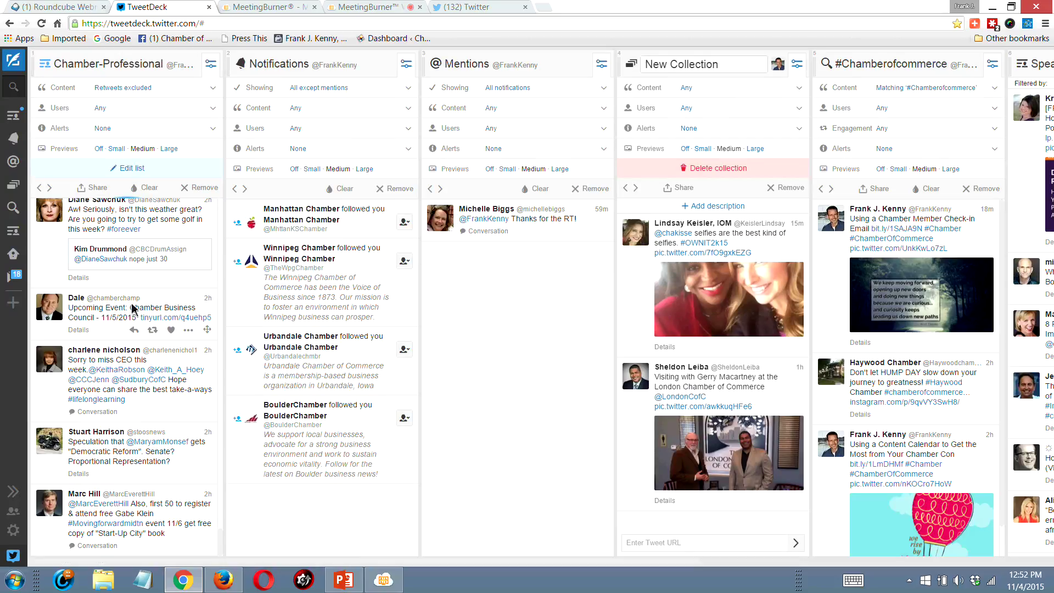
Find the #Twitterwisdom tweet about the tomato and fruit salad in the Chamber-Professional column and retweet it
scroll(89, 463, "up", 2)
scroll(89, 465, "up", 10)
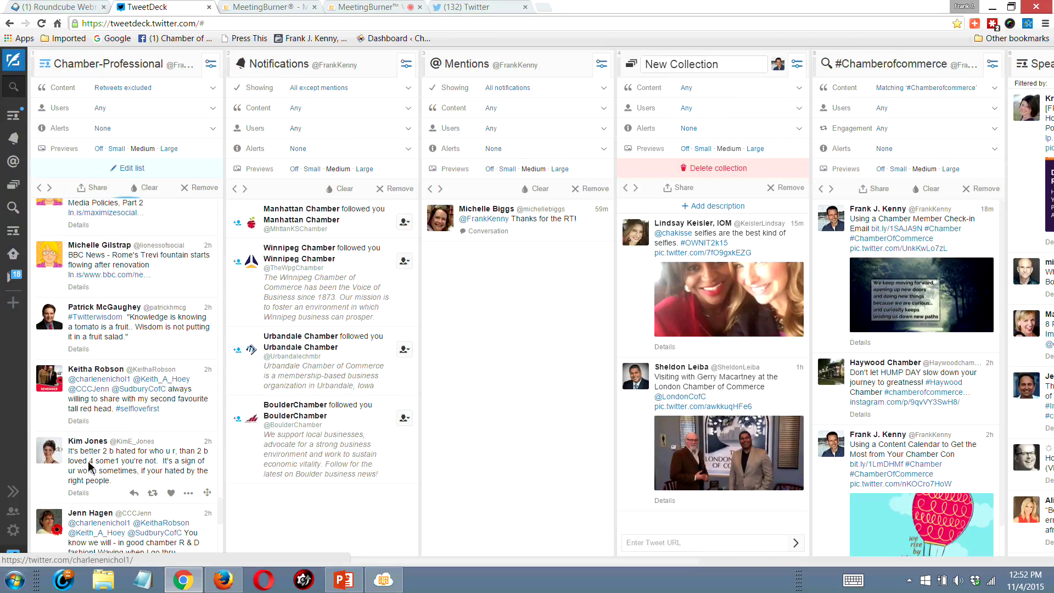
scroll(88, 466, "up", 3)
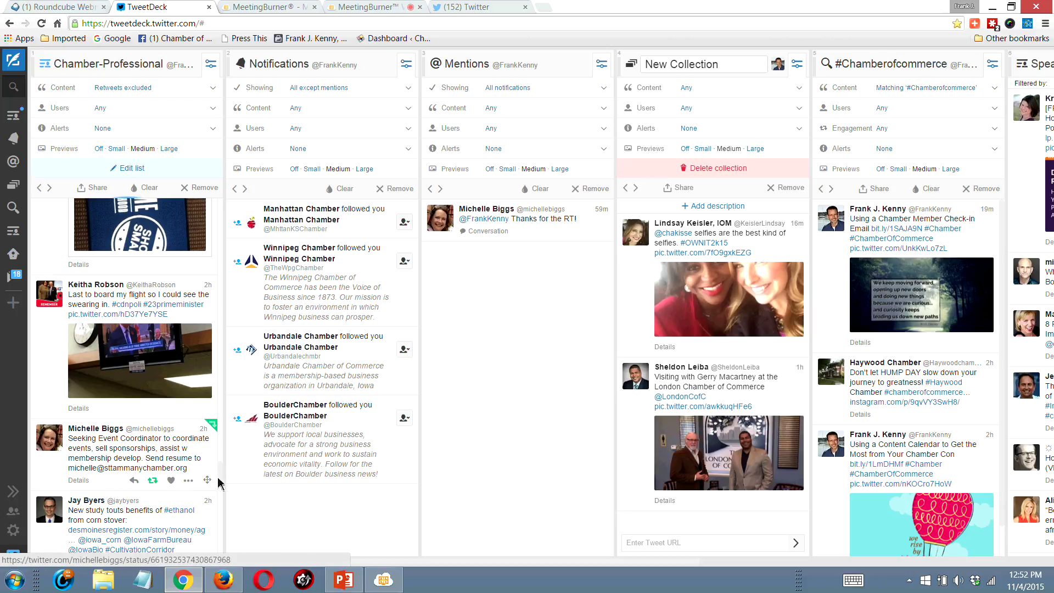
scroll(214, 535, "down", 5)
scroll(217, 537, "down", 5)
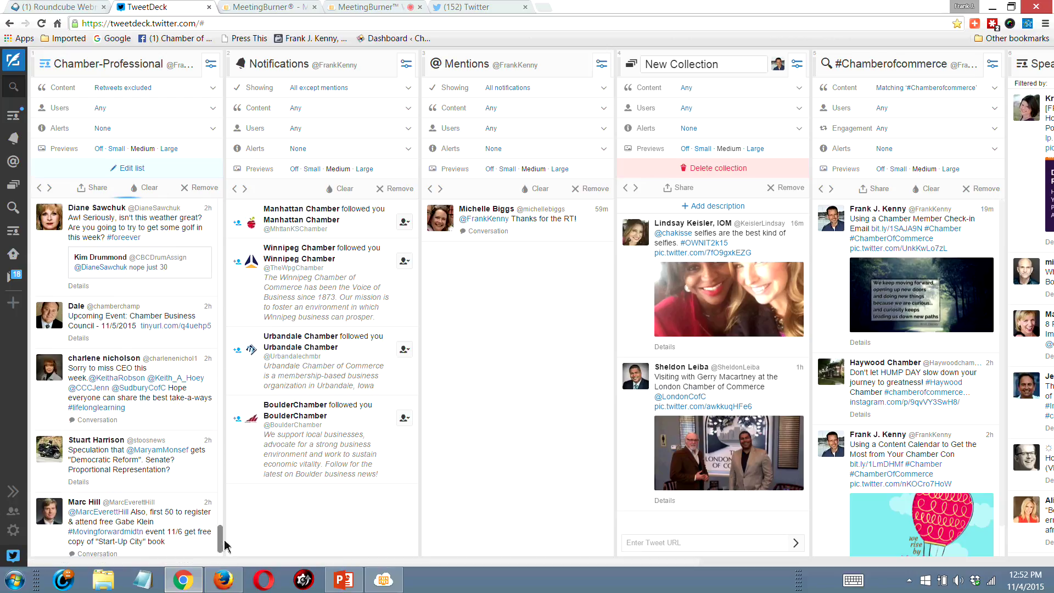
mouse_move(223, 539)
left_mouse_down()
mouse_move(225, 553)
mouse_move(226, 539)
left_mouse_up()
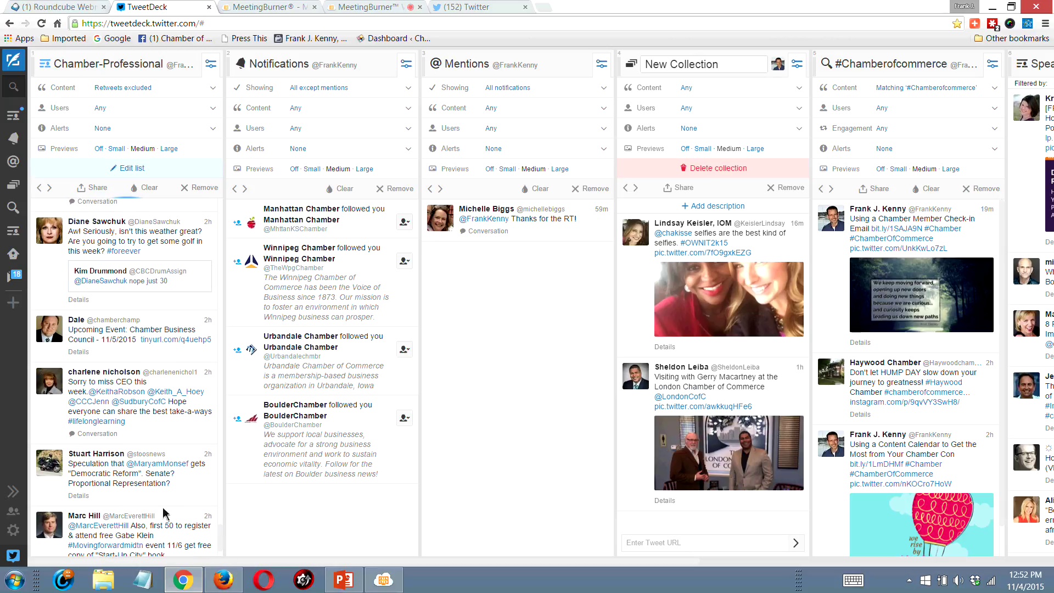
scroll(163, 510, "up", 5)
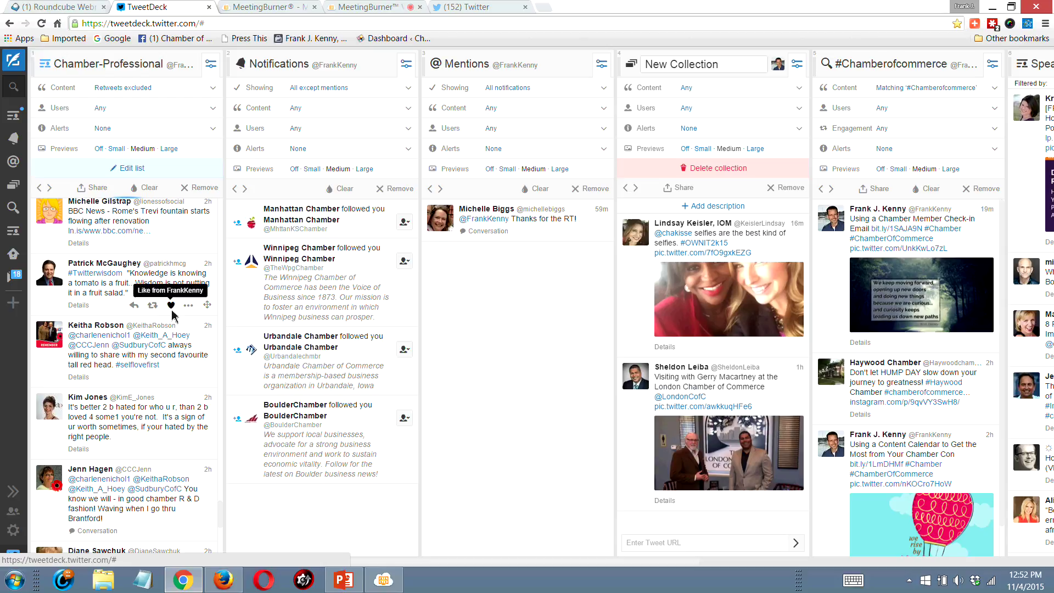
left_click(153, 306)
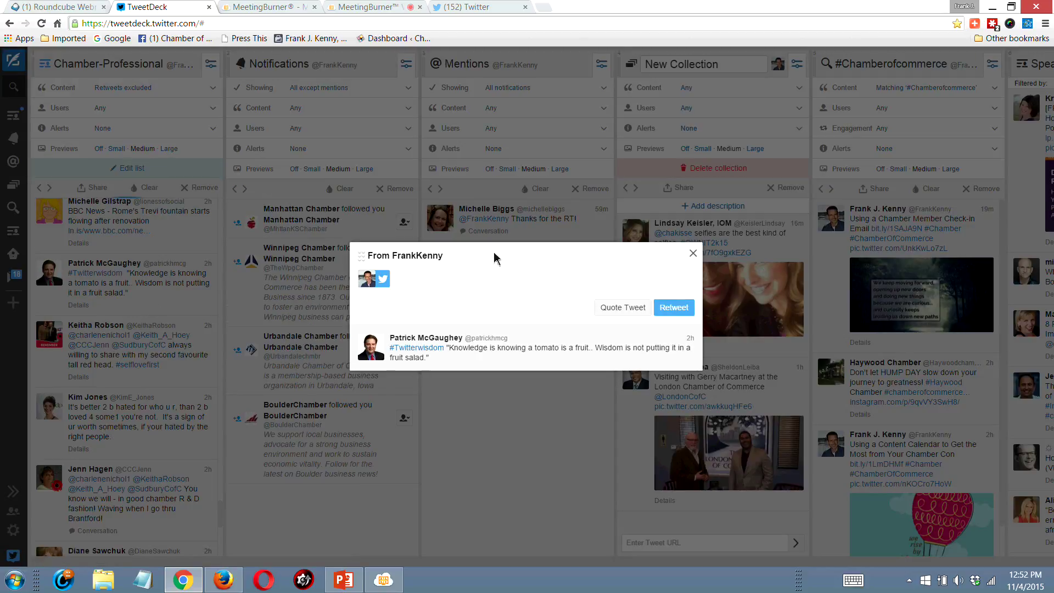
left_click(670, 310)
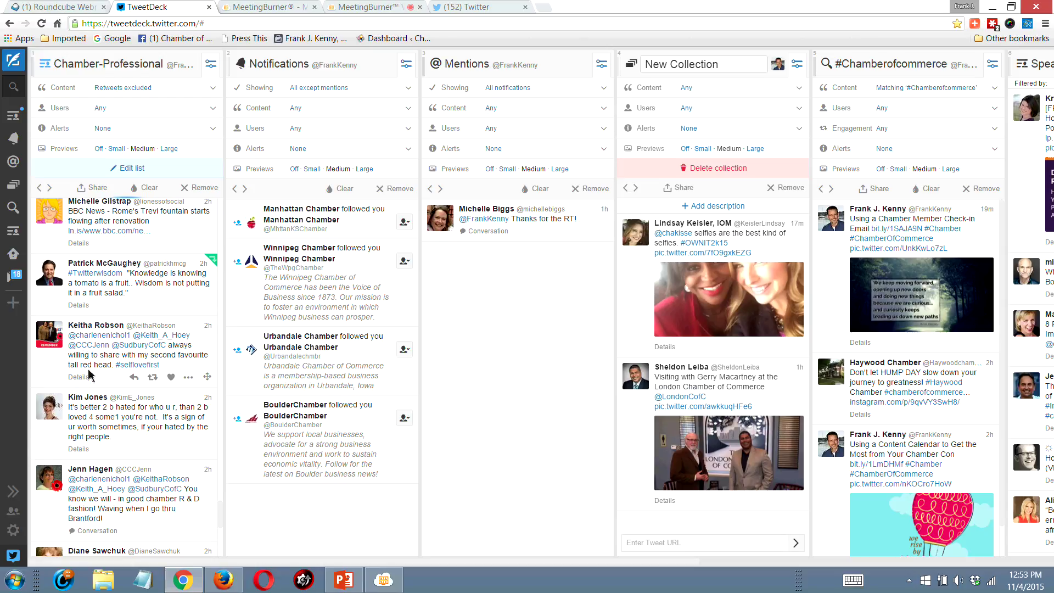
Browse the Chamber-Professional column from the retweeted post towards its newer tweets
scroll(137, 427, "up", 2)
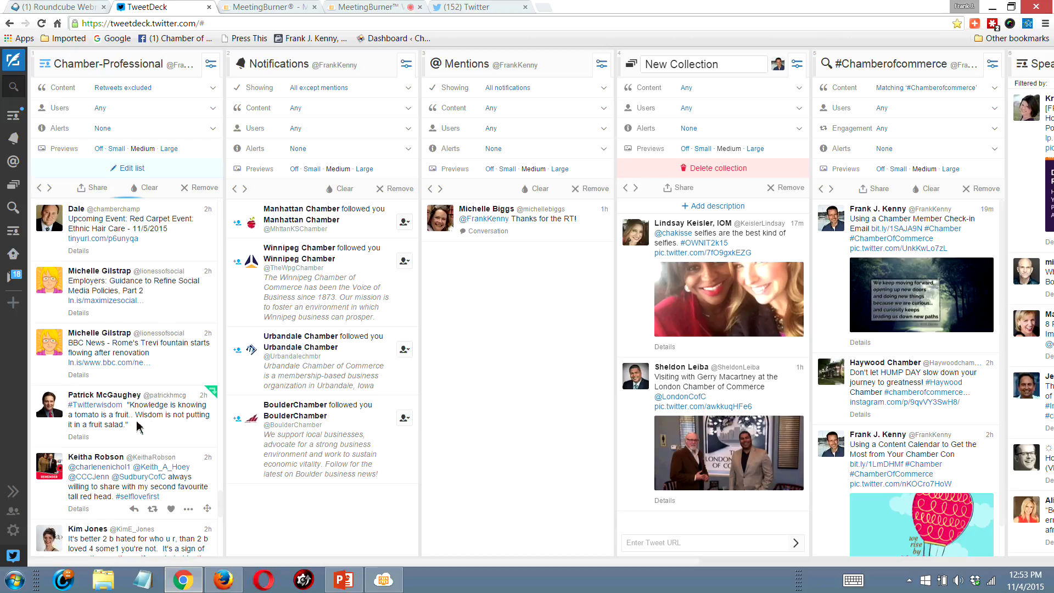
scroll(137, 427, "up", 2)
scroll(137, 427, "up", 1)
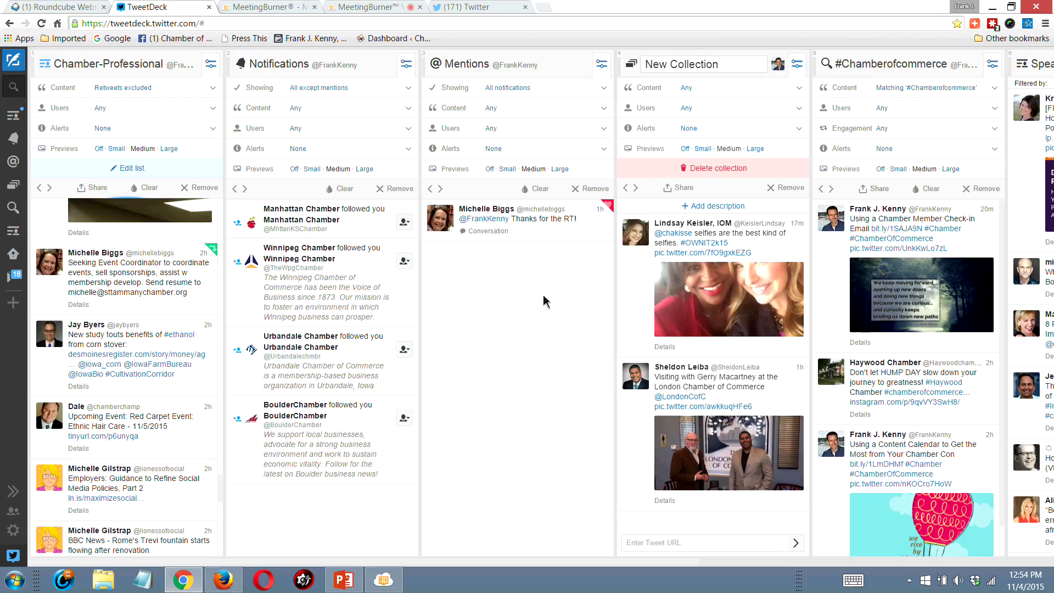
scroll(148, 407, "up", 3)
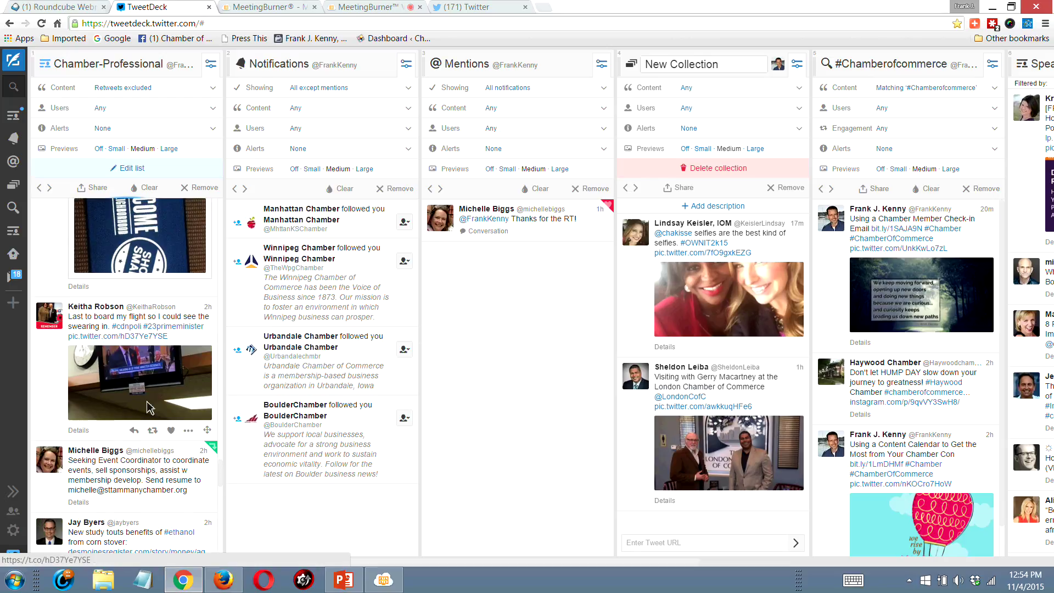
scroll(149, 407, "up", 1)
scroll(149, 408, "up", 3)
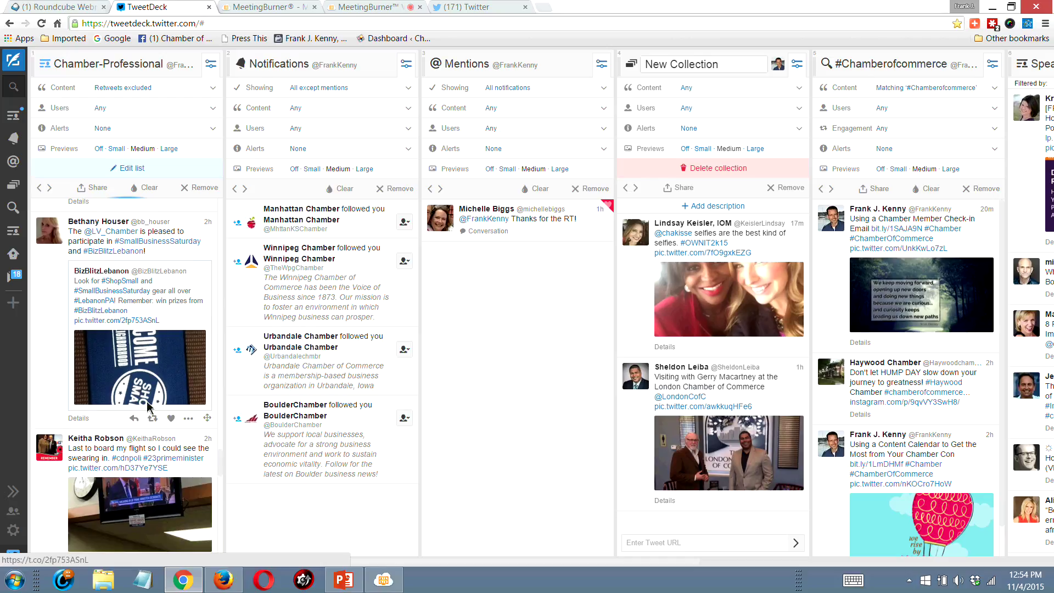
scroll(148, 407, "up", 4)
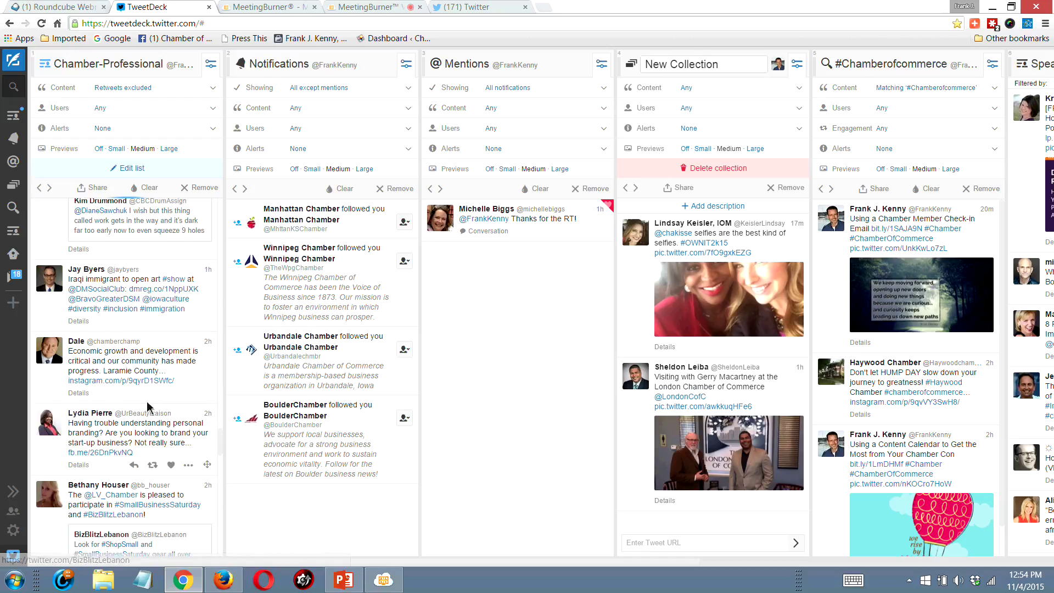
scroll(148, 407, "up", 5)
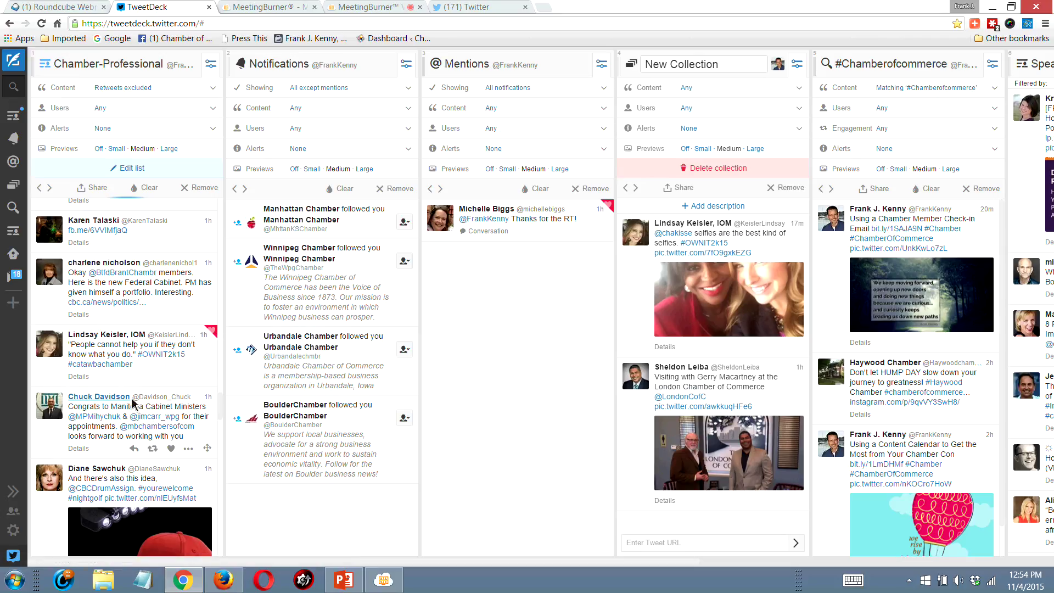
scroll(130, 390, "up", 2)
scroll(130, 387, "up", 3)
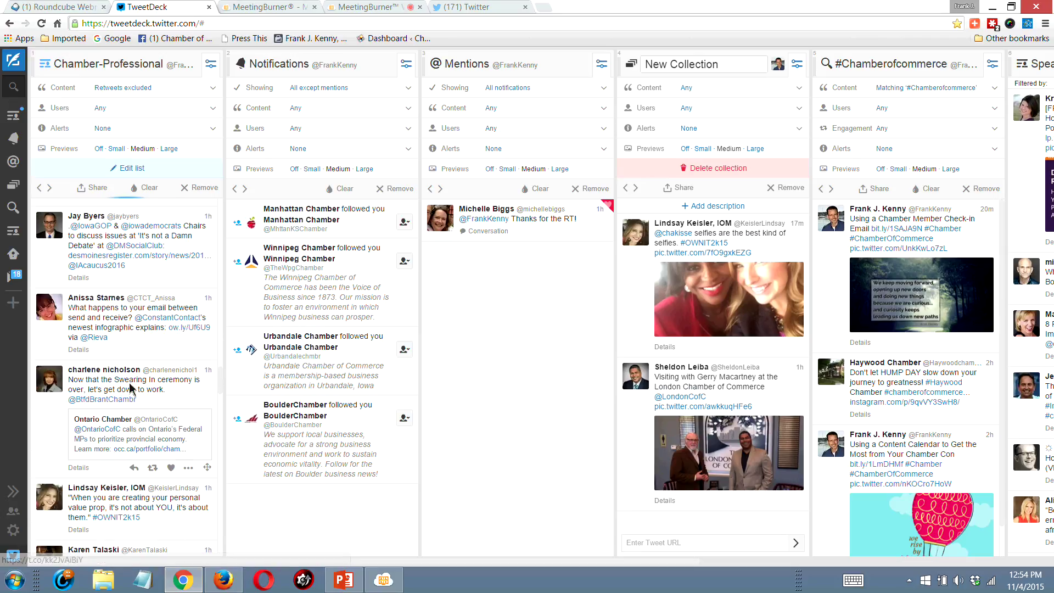
scroll(130, 388, "up", 3)
scroll(130, 388, "up", 3)
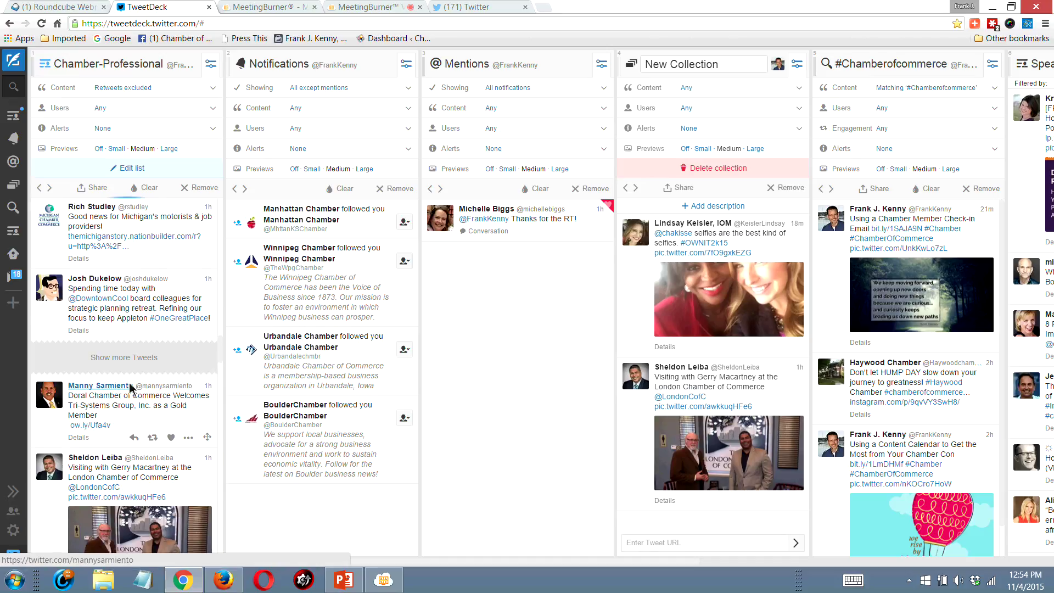
scroll(130, 388, "up", 4)
scroll(130, 387, "up", 4)
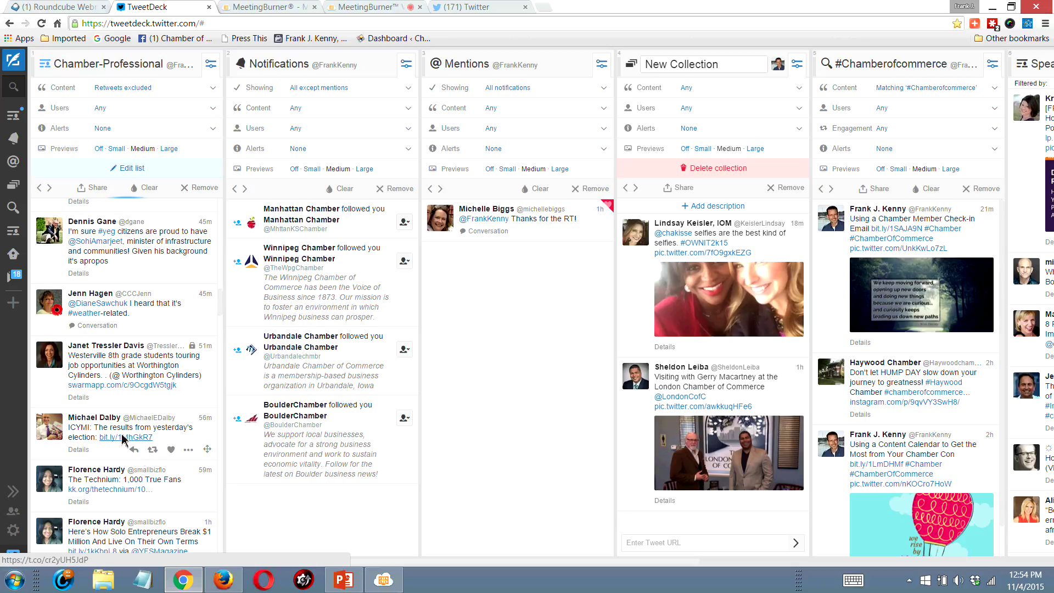
scroll(142, 439, "up", 4)
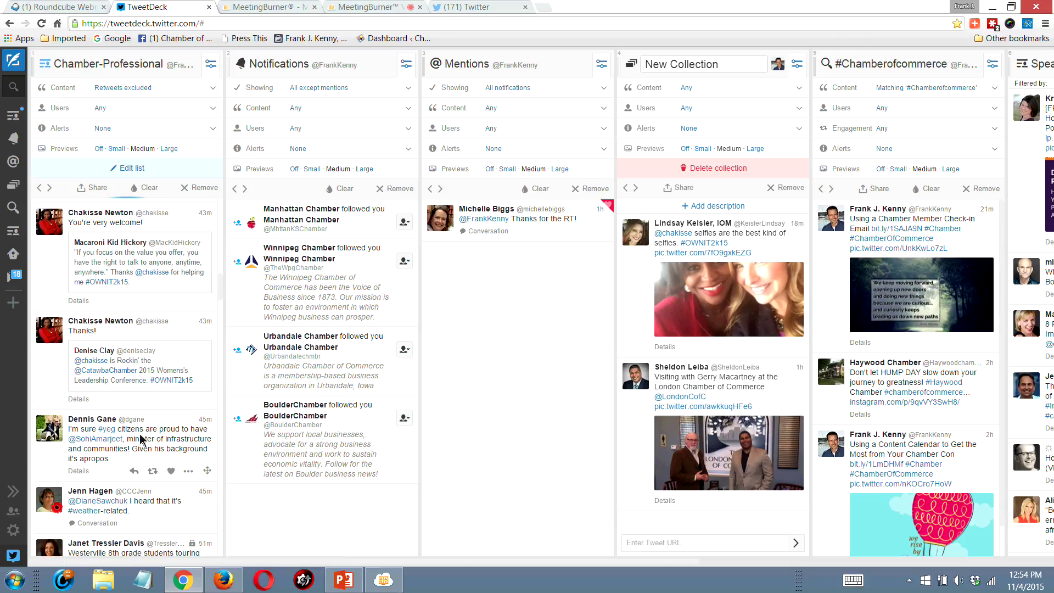
scroll(142, 439, "up", 15)
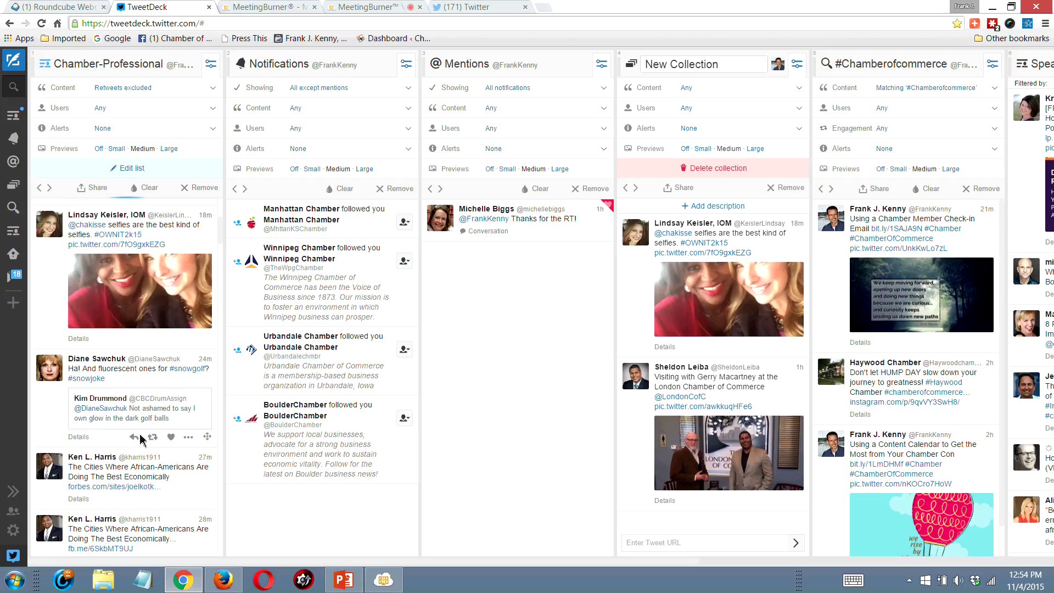
scroll(142, 440, "up", 3)
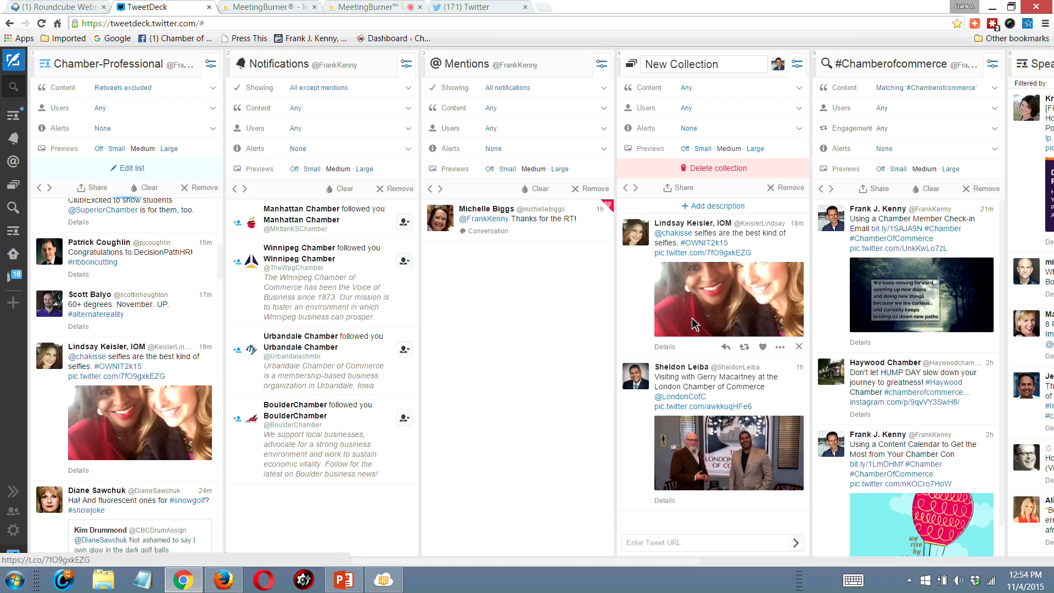
Open the embed code and preview for the New Collection column, and return to TweetDeck
left_click(692, 190)
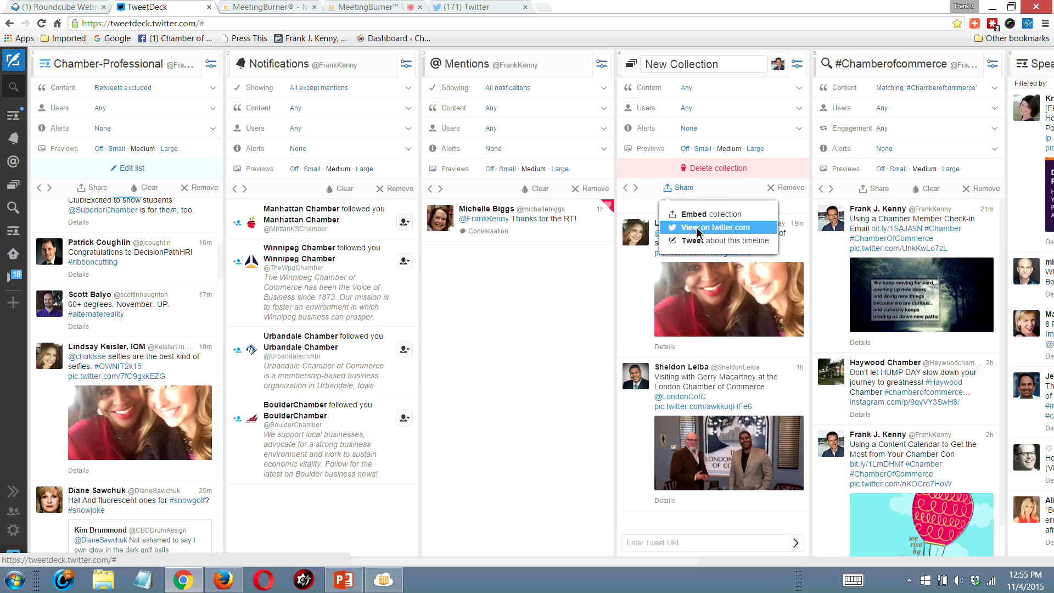
left_click(695, 214)
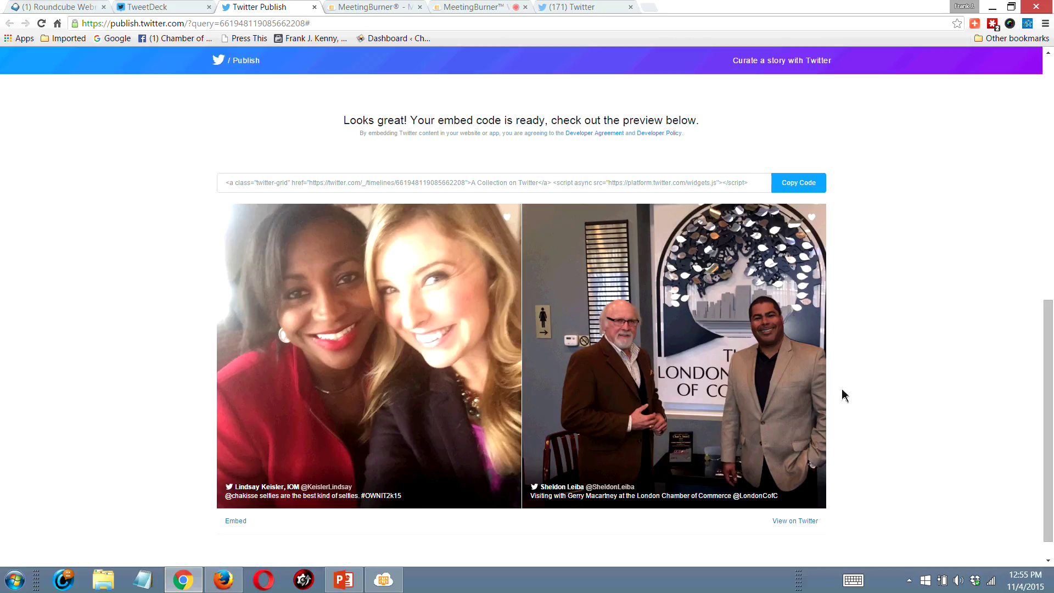
left_click(165, 7)
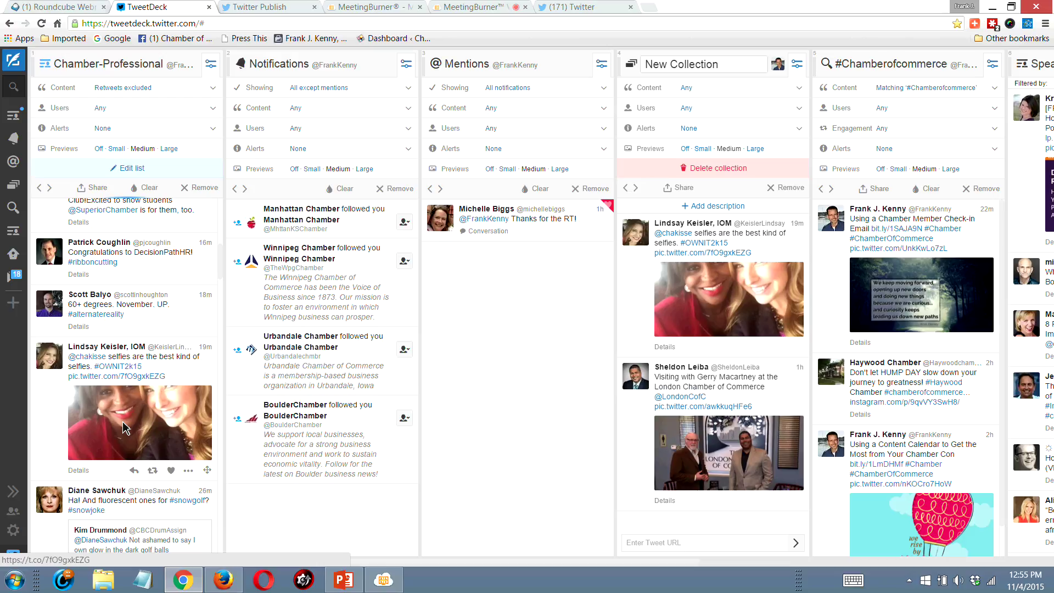
Open the profile of the author of the newest Chamber-Professional tweet and check which lists include that account
scroll(123, 420, "up", 8)
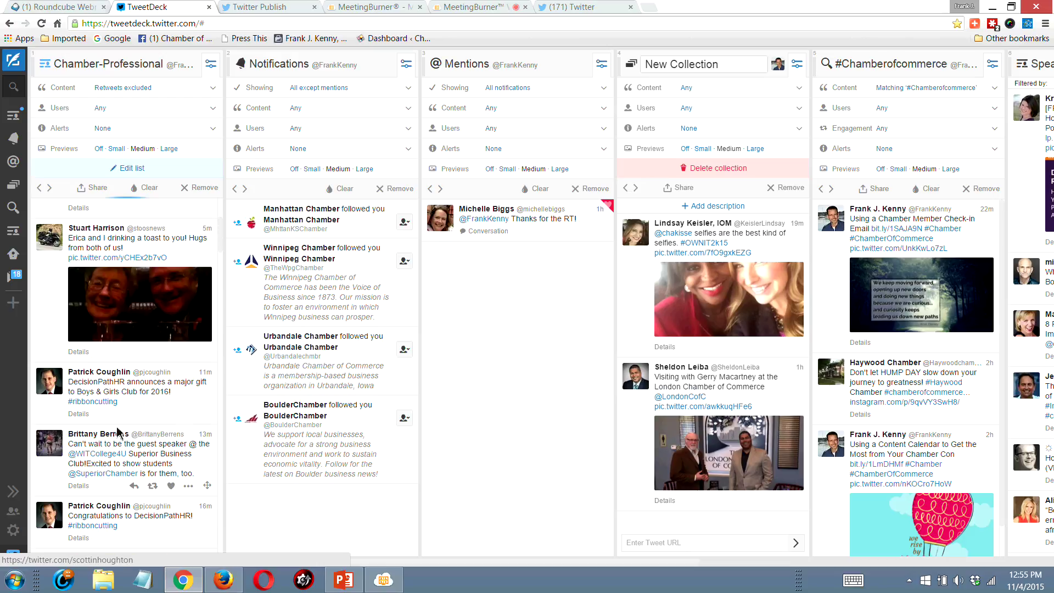
scroll(117, 433, "up", 5)
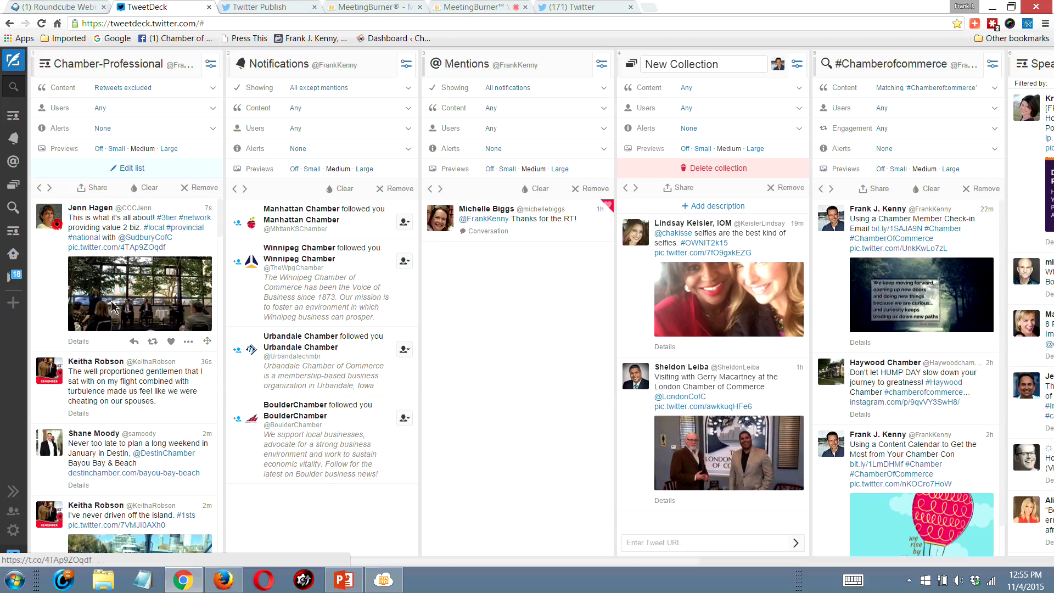
left_click(88, 209)
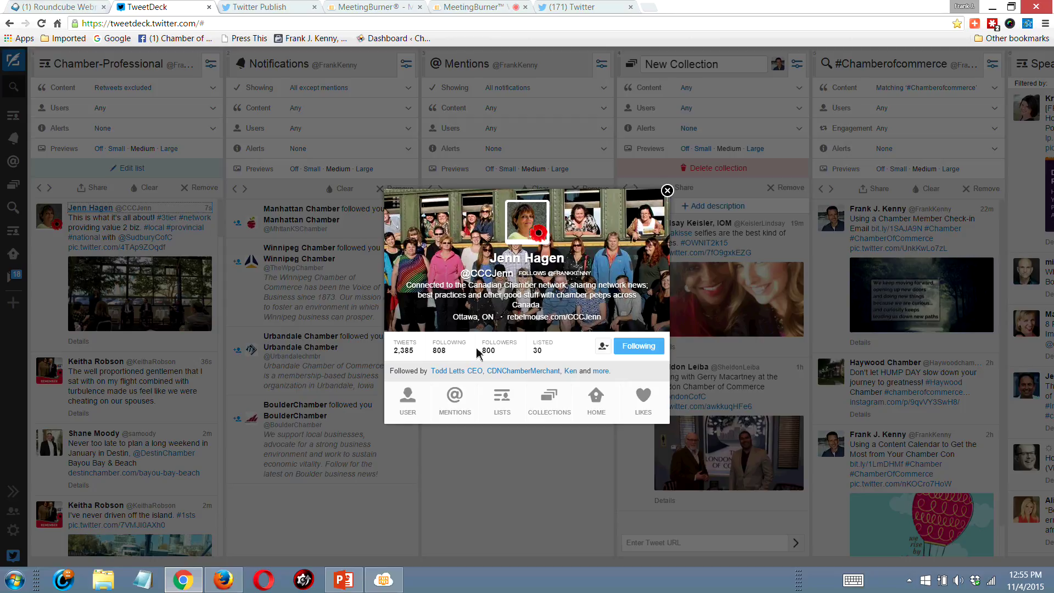
left_click(603, 346)
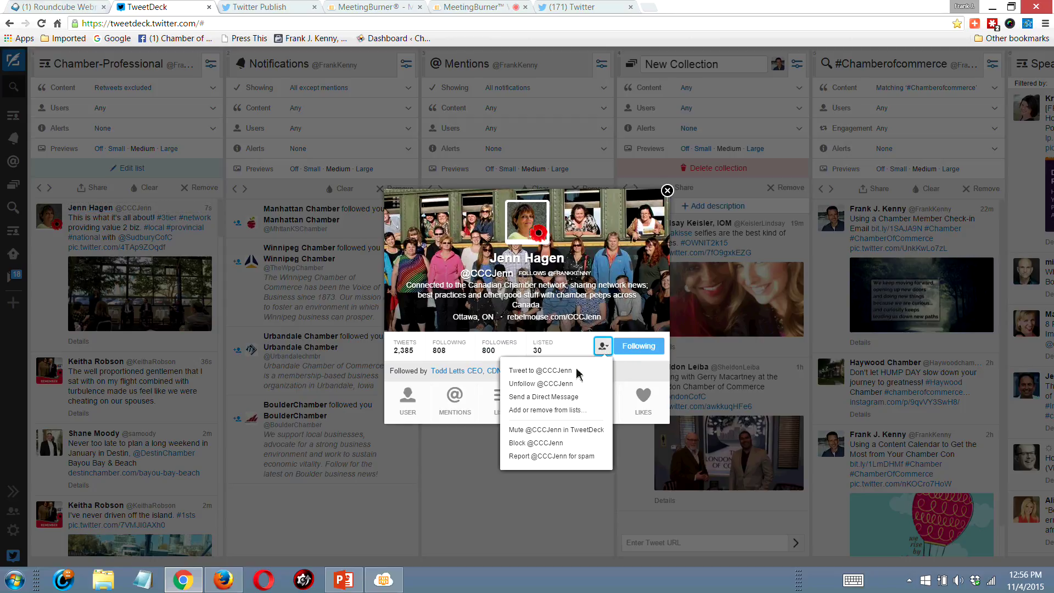
left_click(545, 411)
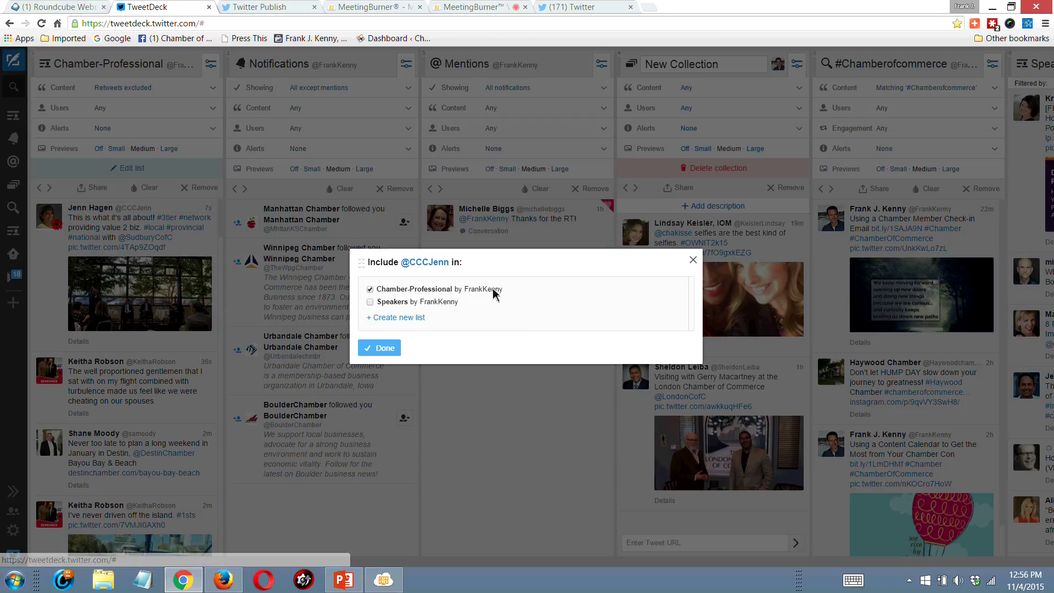
left_click(389, 348)
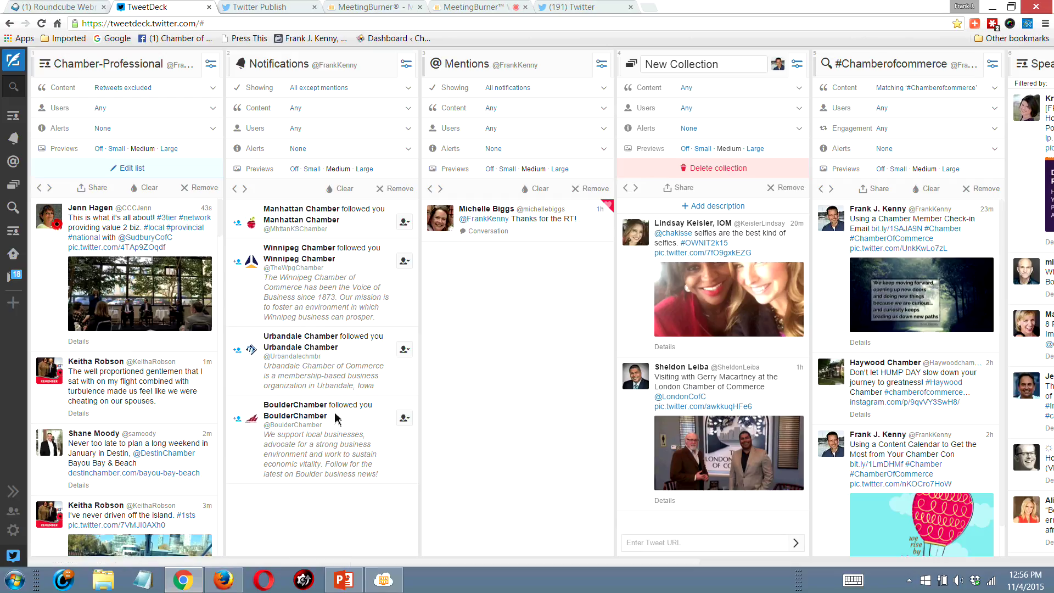
Check which account actions are available for the BoulderChamber follower in the Notifications column, and close the list unchanged
left_click(404, 419)
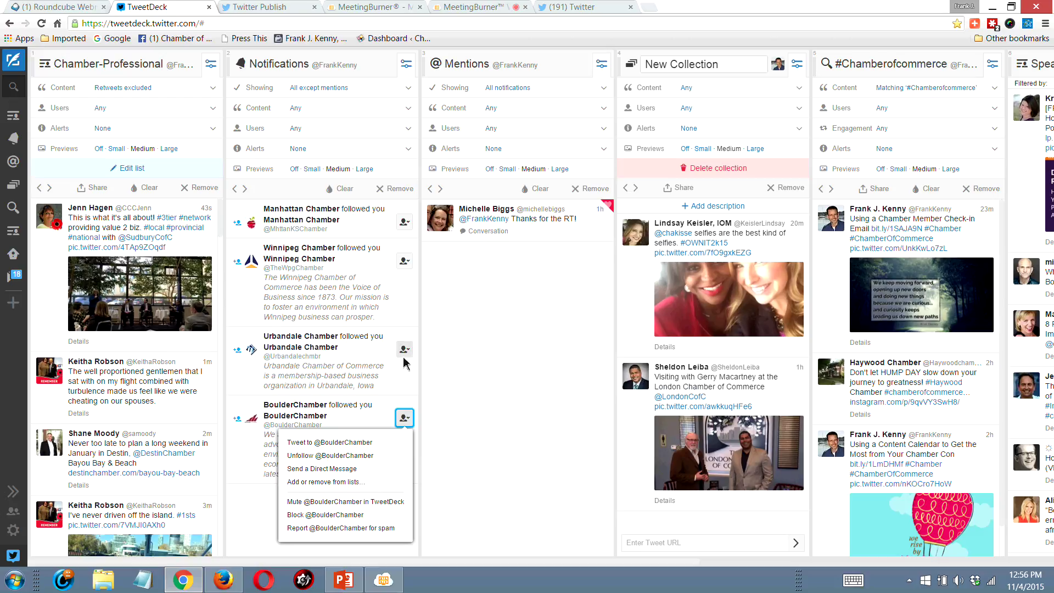
left_click(513, 324)
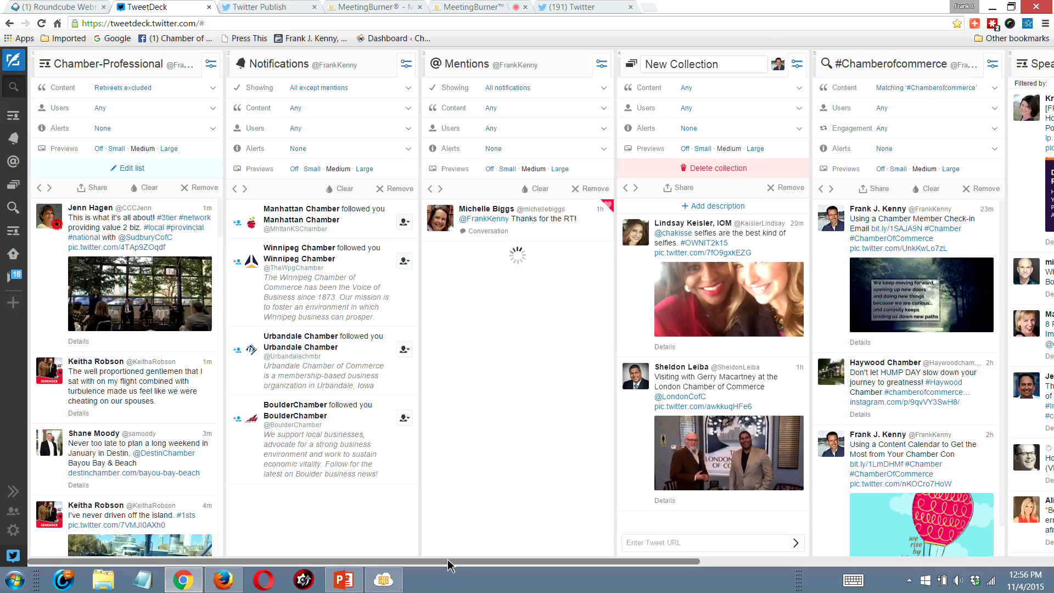
Follow Haywood Chamber through the profile of its tweet in the #Chamberofcommerce column, and close the profile
left_click_drag(448, 565, 616, 565)
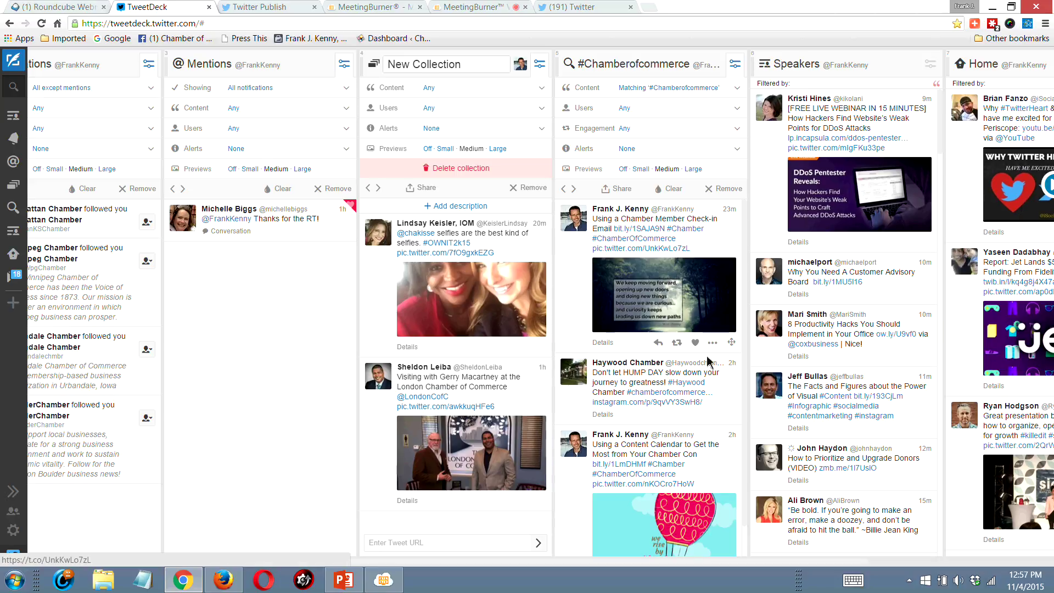
left_click(624, 364)
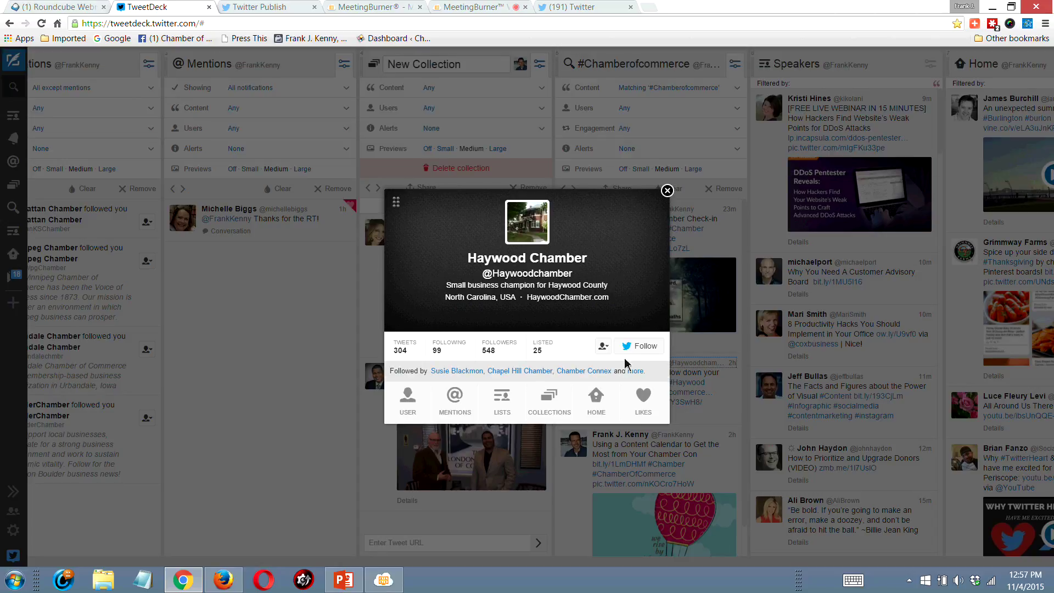
left_click(645, 347)
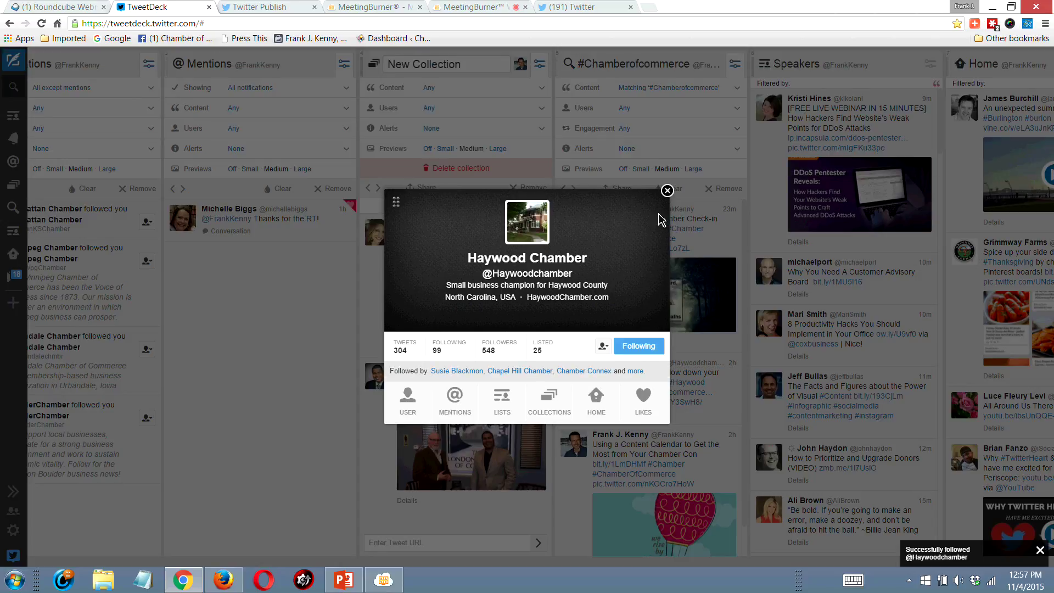
left_click(667, 190)
Browse the #Chamberofcommerce column and view the profile of the newest Speakers tweet's author
scroll(684, 349, "down", 1)
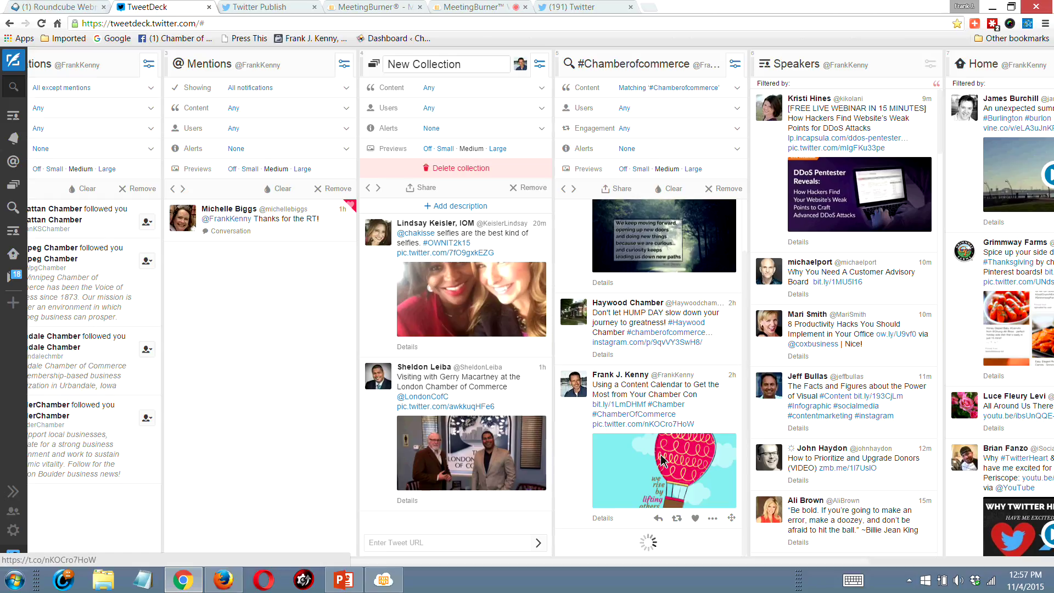
scroll(691, 408, "up", 1)
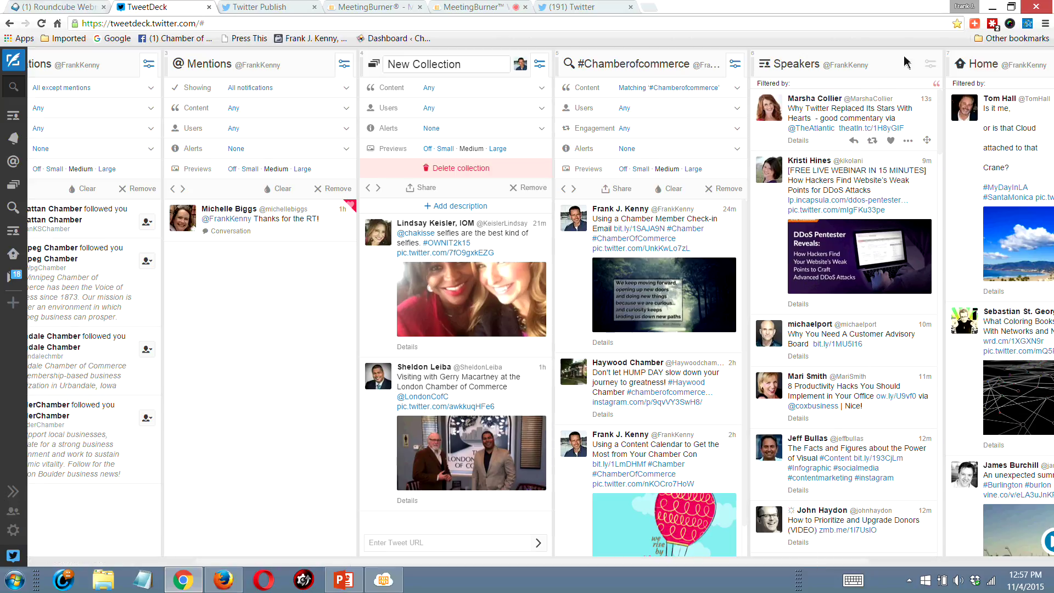
left_click(820, 103)
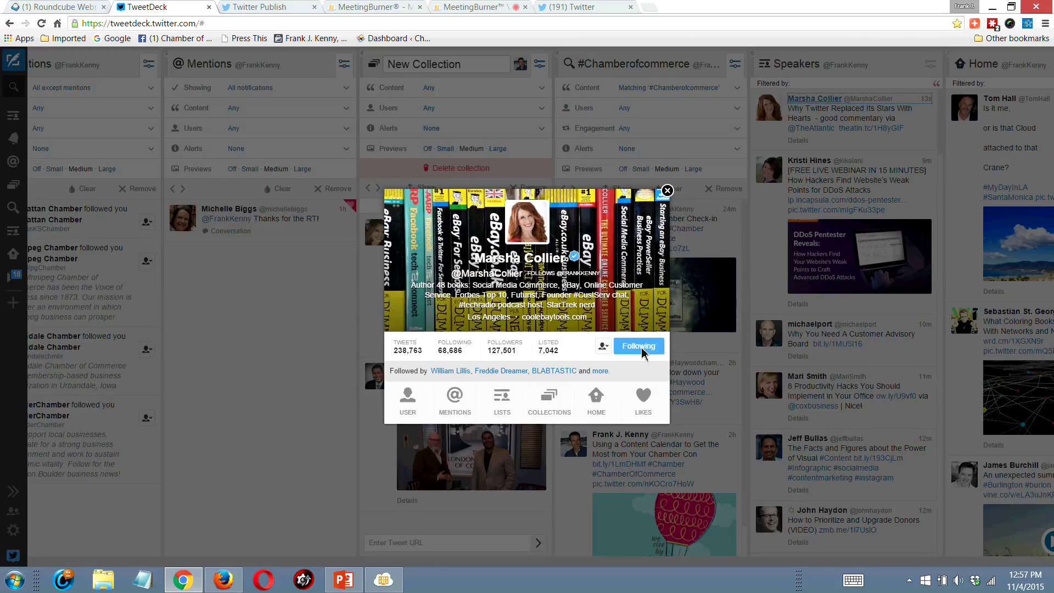
left_click(667, 191)
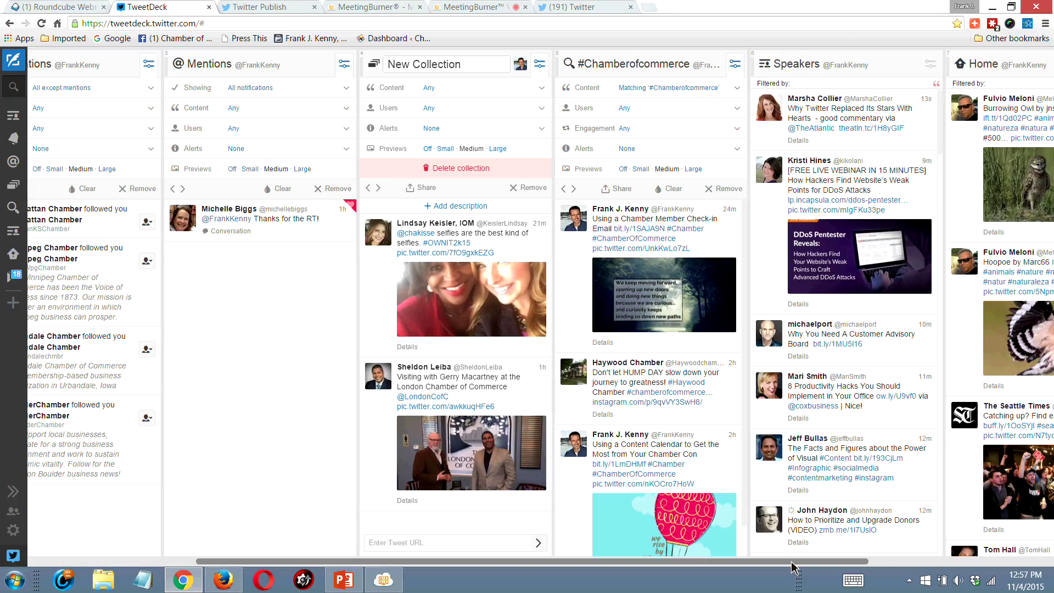
Review the Home column's filter and preview settings, and browse down through its tweets
left_click_drag(793, 567, 966, 572)
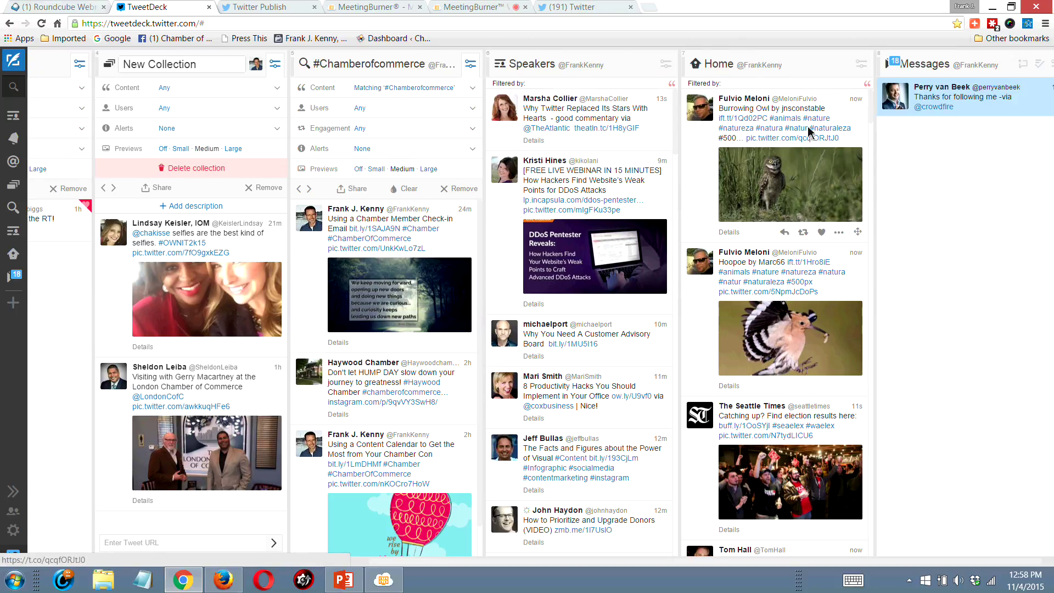
left_click(861, 64)
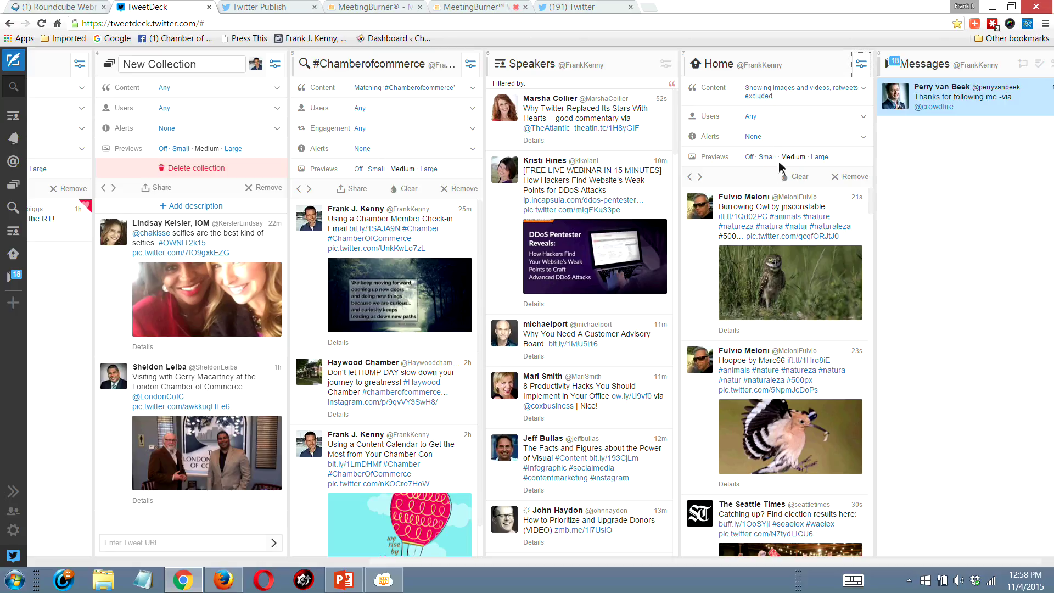
left_click(861, 65)
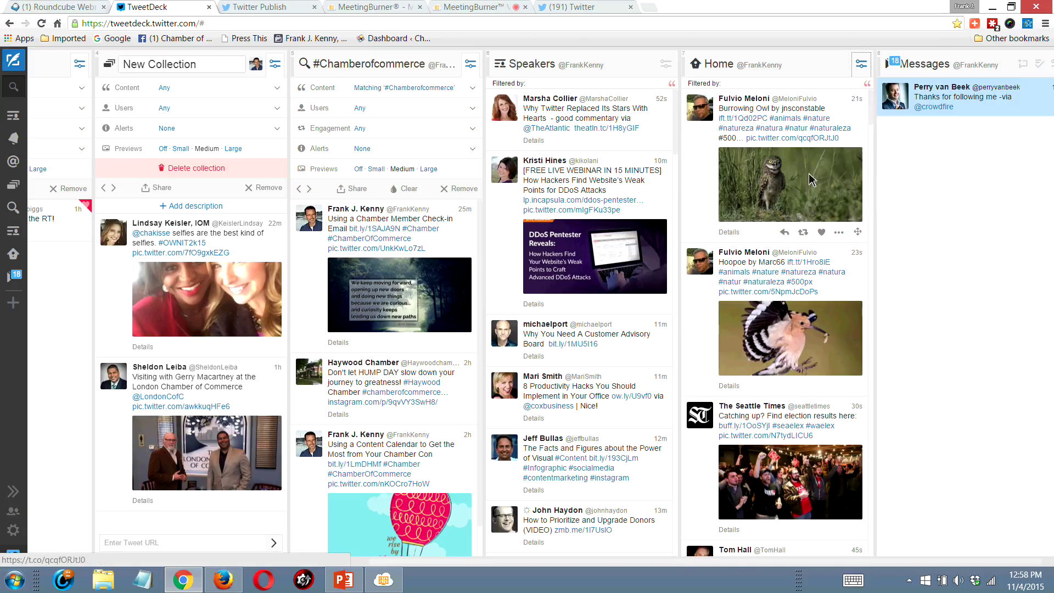
scroll(809, 183, "down", 5)
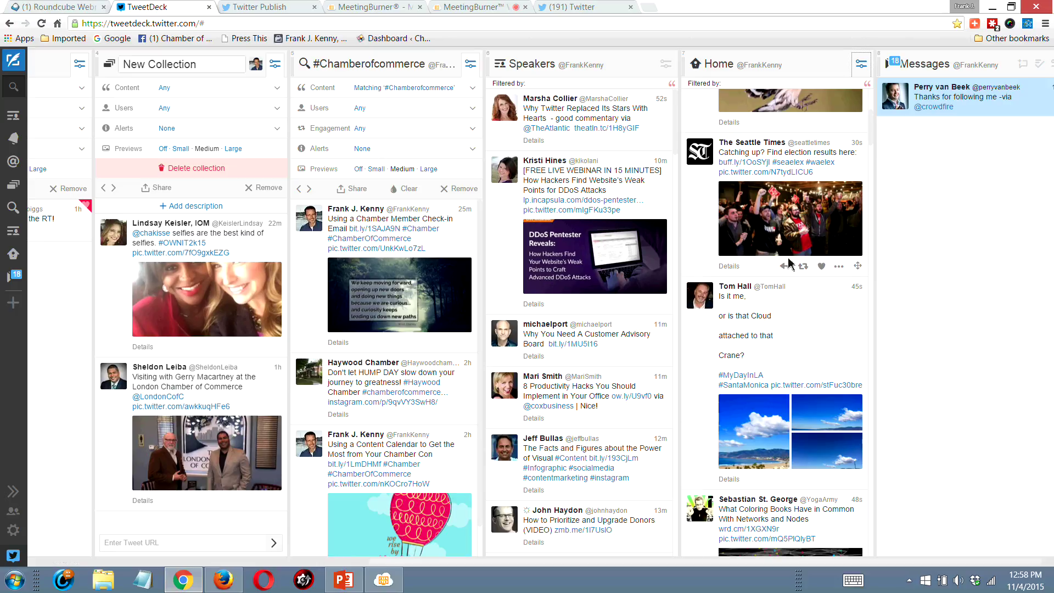
scroll(789, 262, "down", 7)
scroll(790, 262, "down", 6)
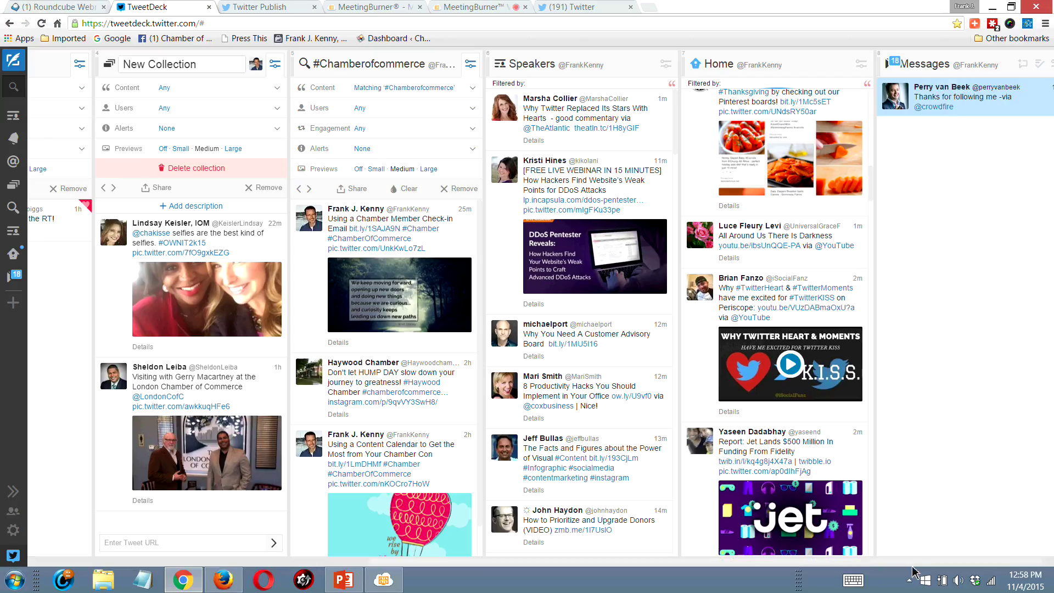
Return to the first columns and review the column types available for a new column without adding one
key("ctrl+a")
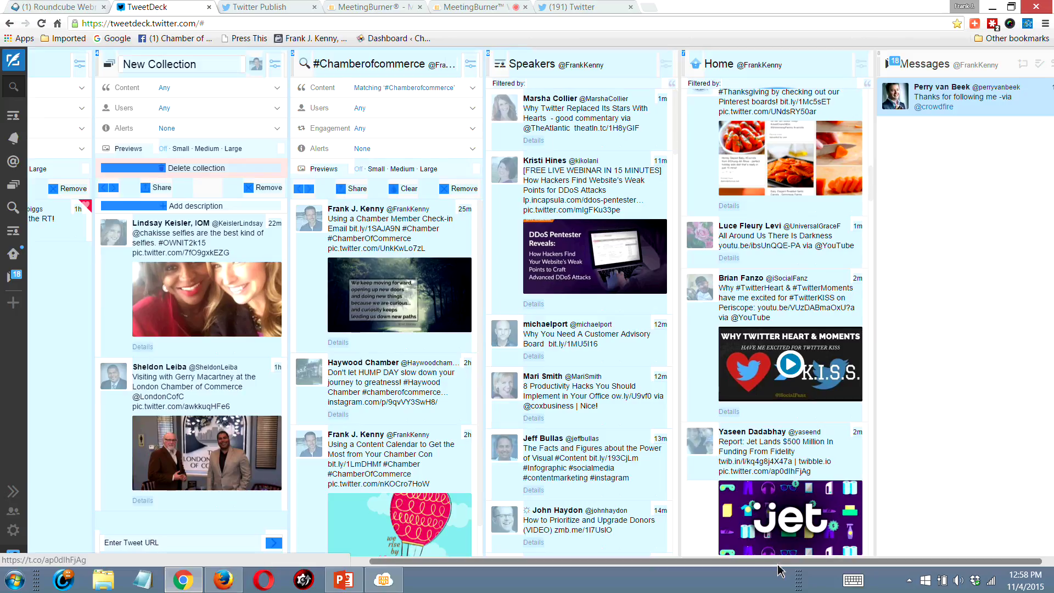
left_click_drag(745, 571, 418, 568)
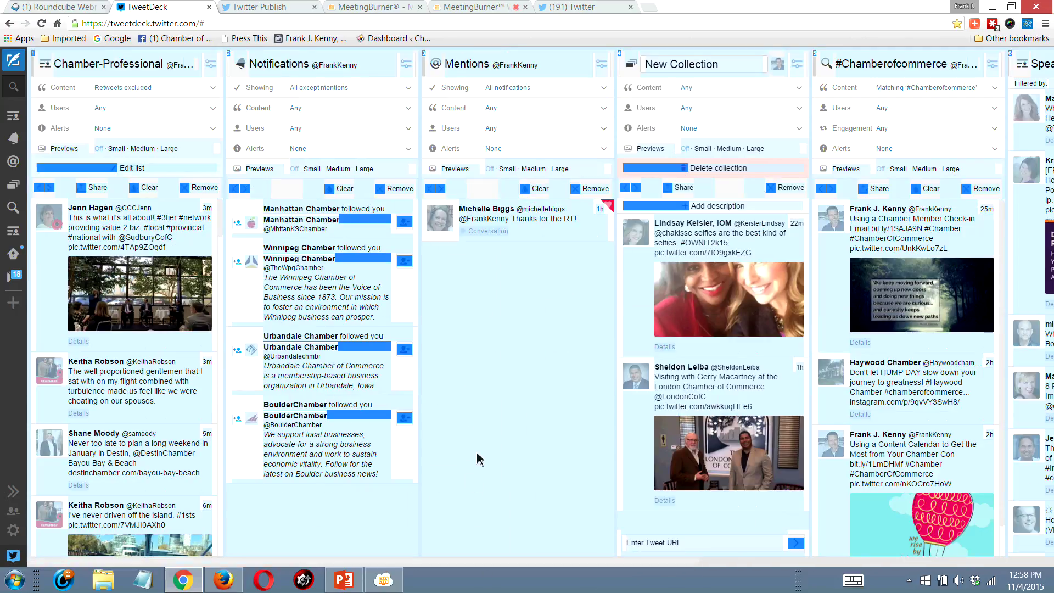
left_click(478, 459)
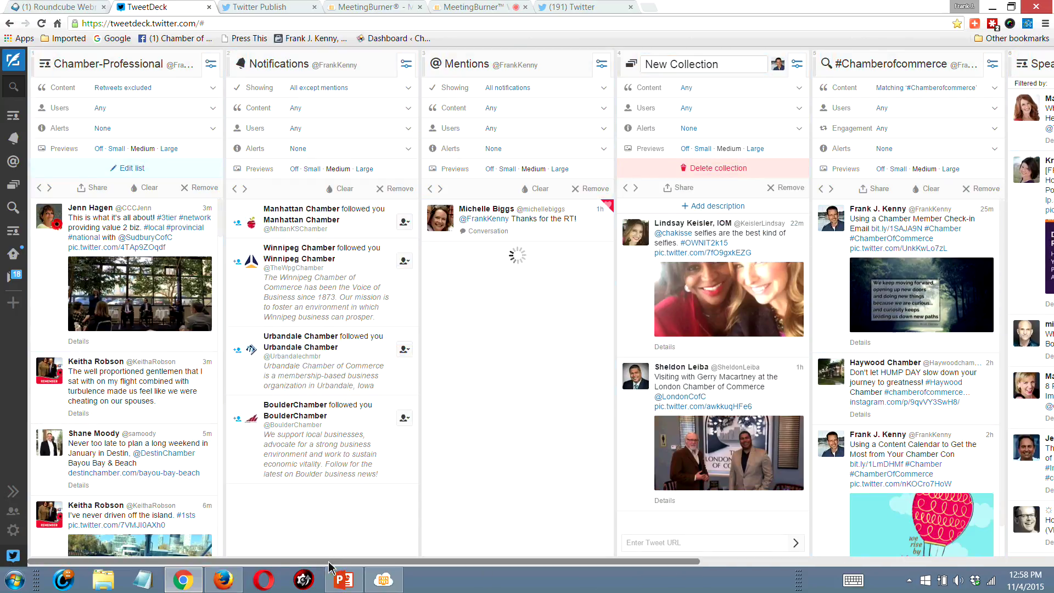
left_click(12, 304)
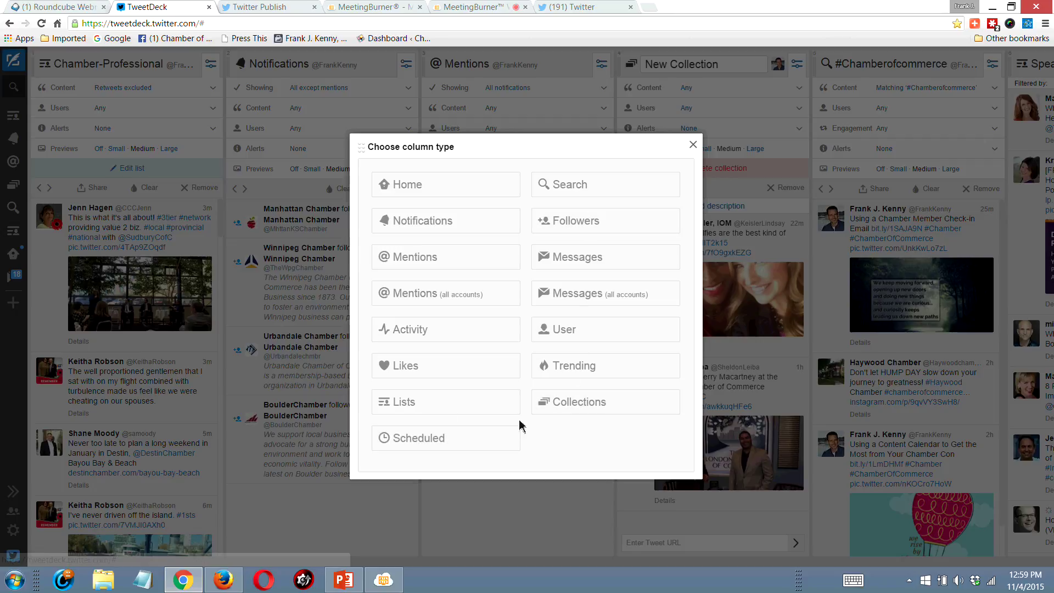
left_click(297, 520)
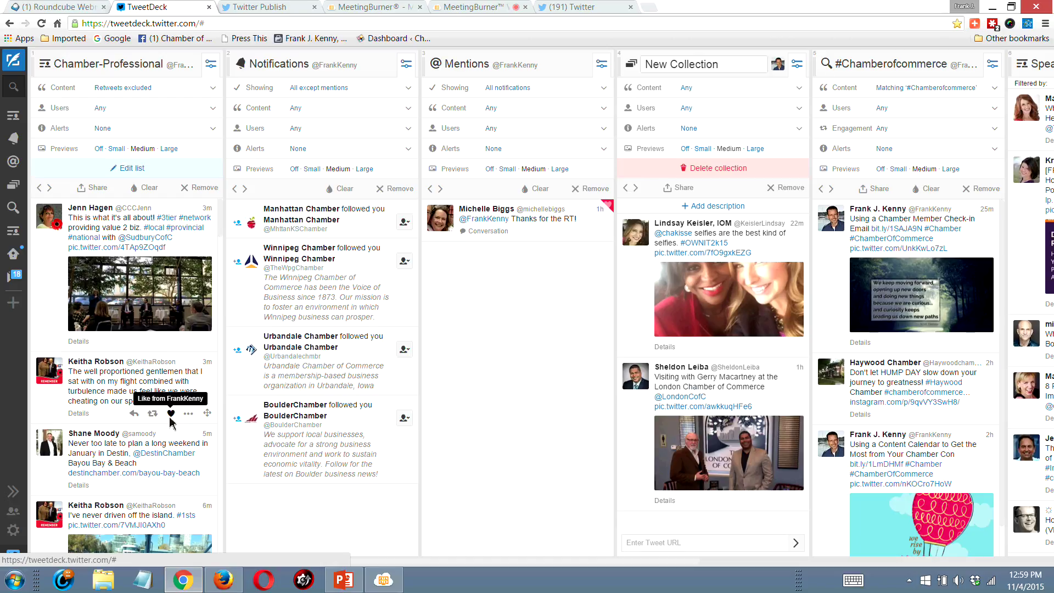
Switch to the Twitter Publish tab and load the account owner's own Twitter profile page in it
left_click(274, 5)
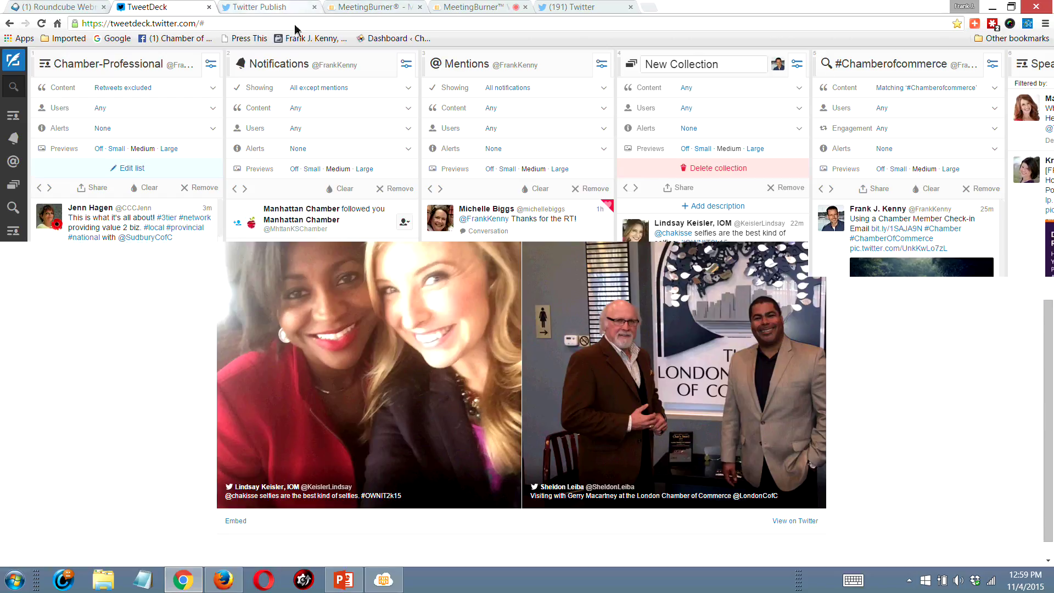
left_click(294, 25)
type("f")
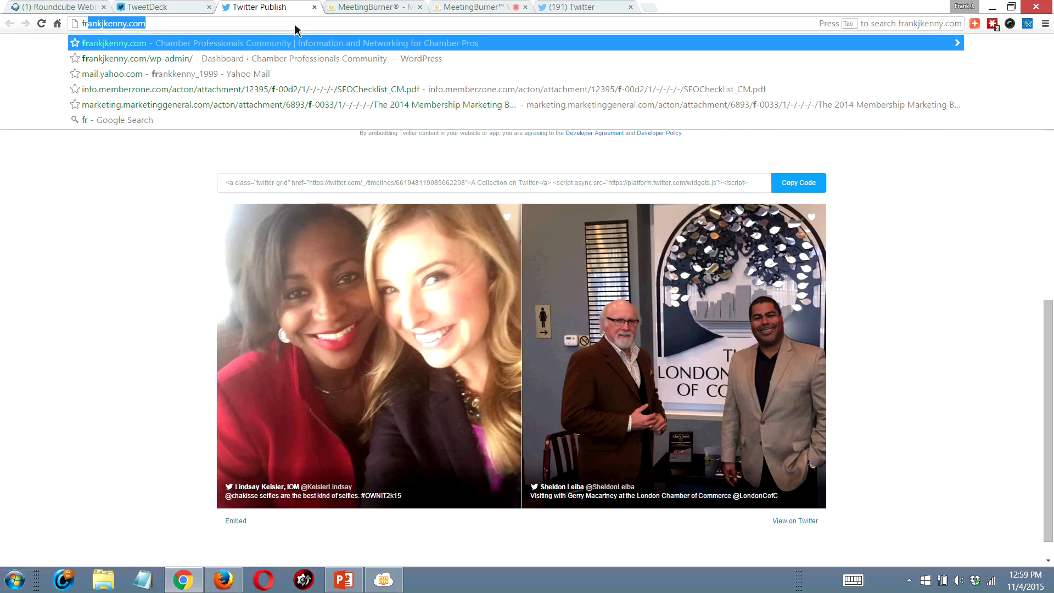
key("BackSpace")
key("BackSpace")
type("twii")
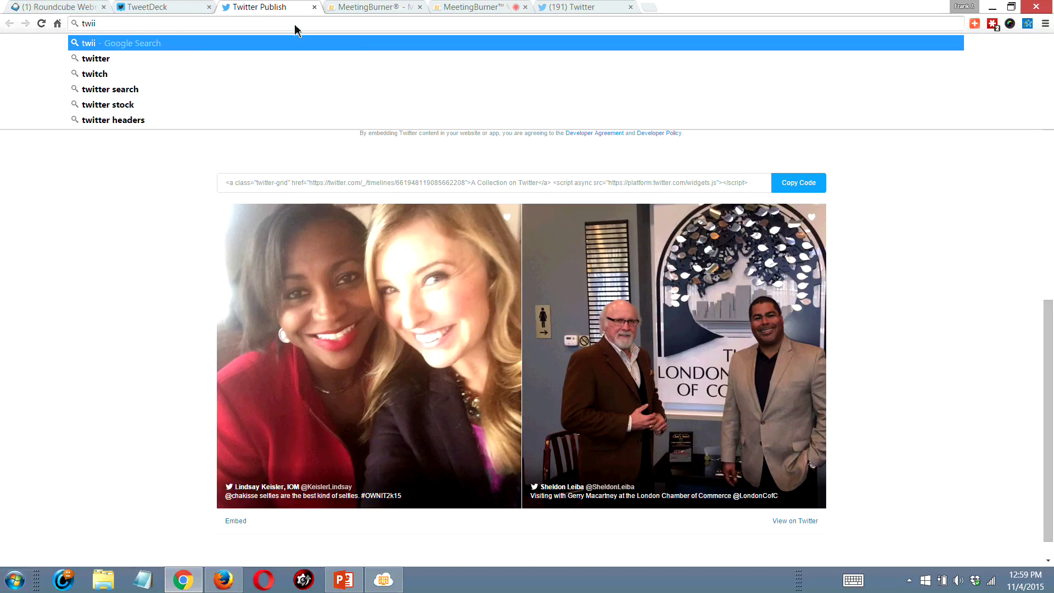
key("BackSpace")
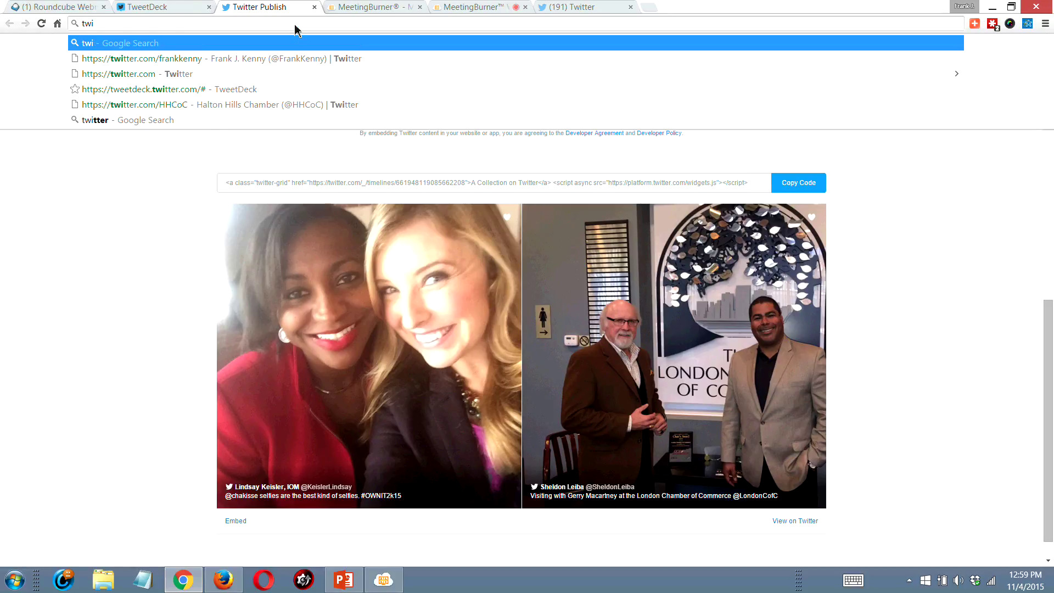
type("tter.com/frankkenny")
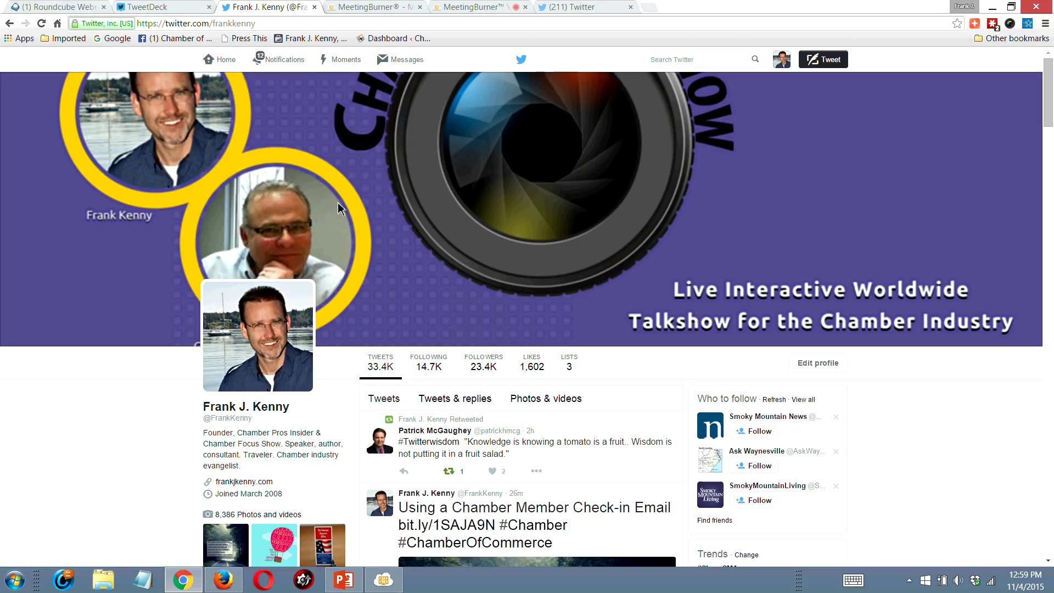
Revisit the TweetDeck columns for comparison with the Twitter profile page, and close the profile's browser tab
left_click(191, 7)
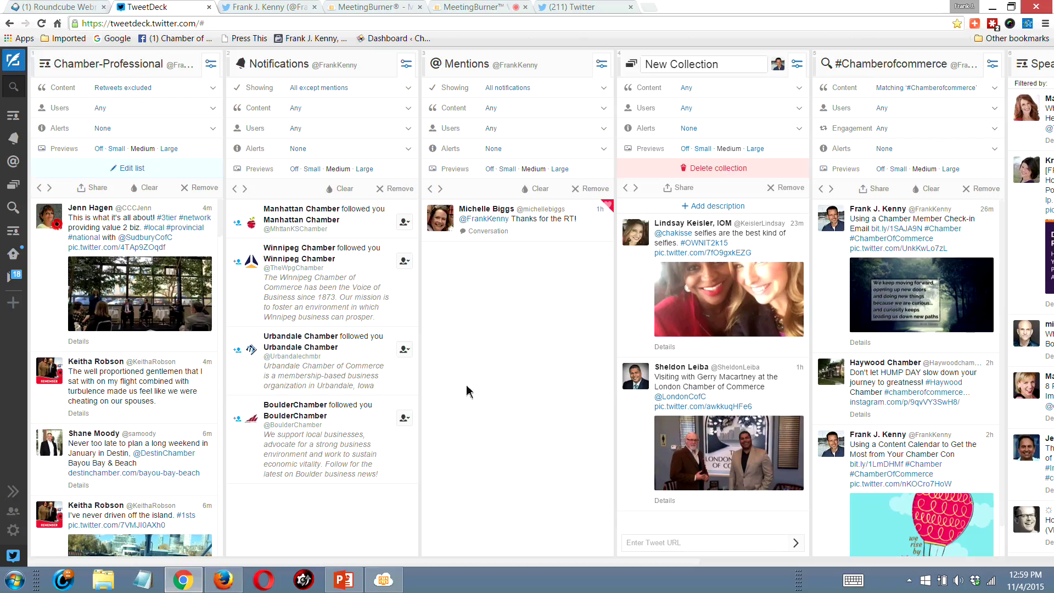
left_click(251, 7)
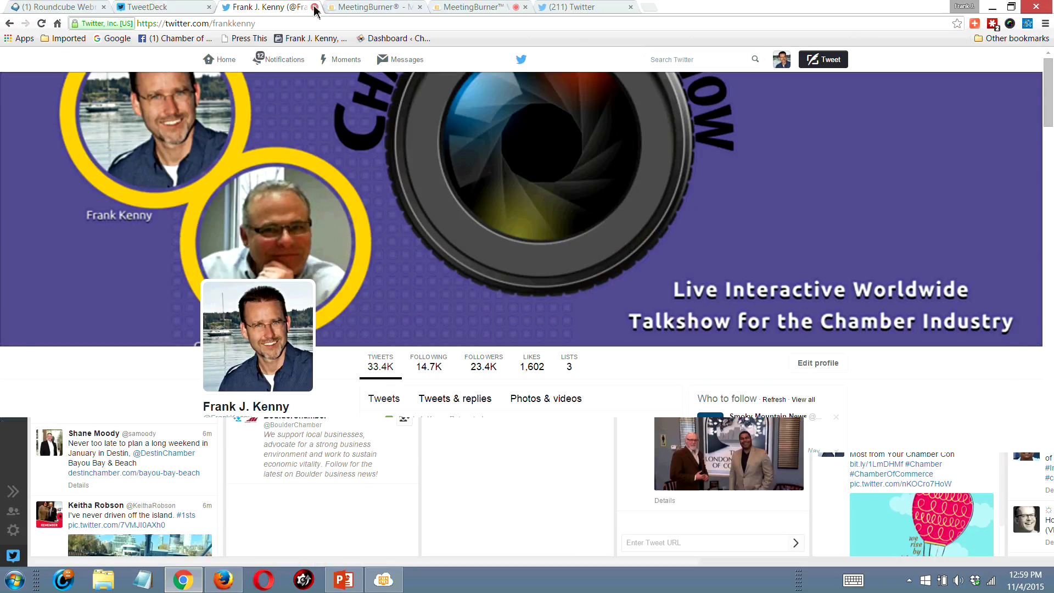
left_click(315, 7)
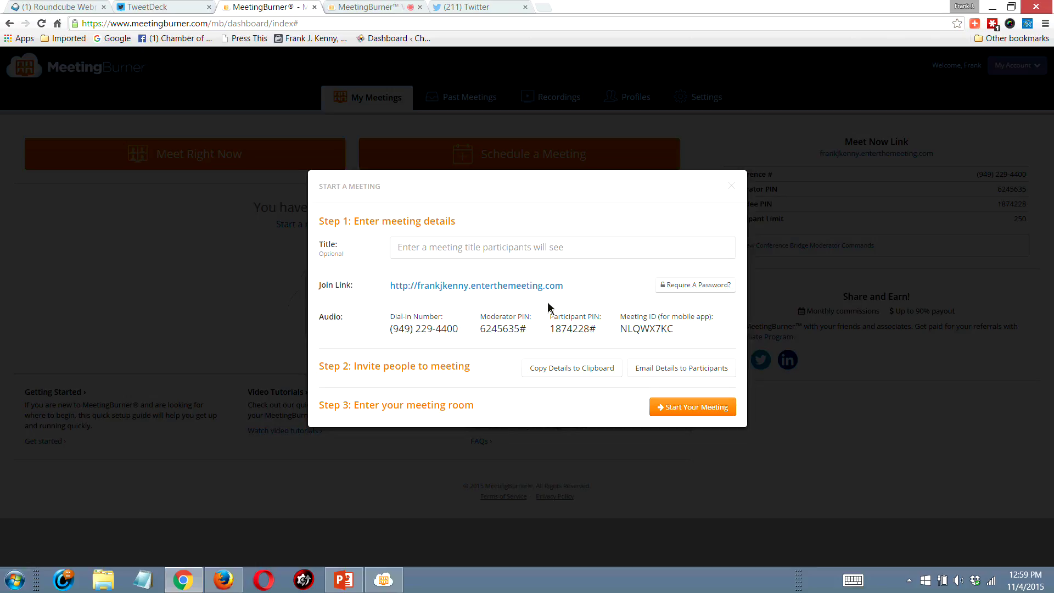
Switch to the running MeetingBurner meeting and bring up its screen sharing app window
left_click(378, 7)
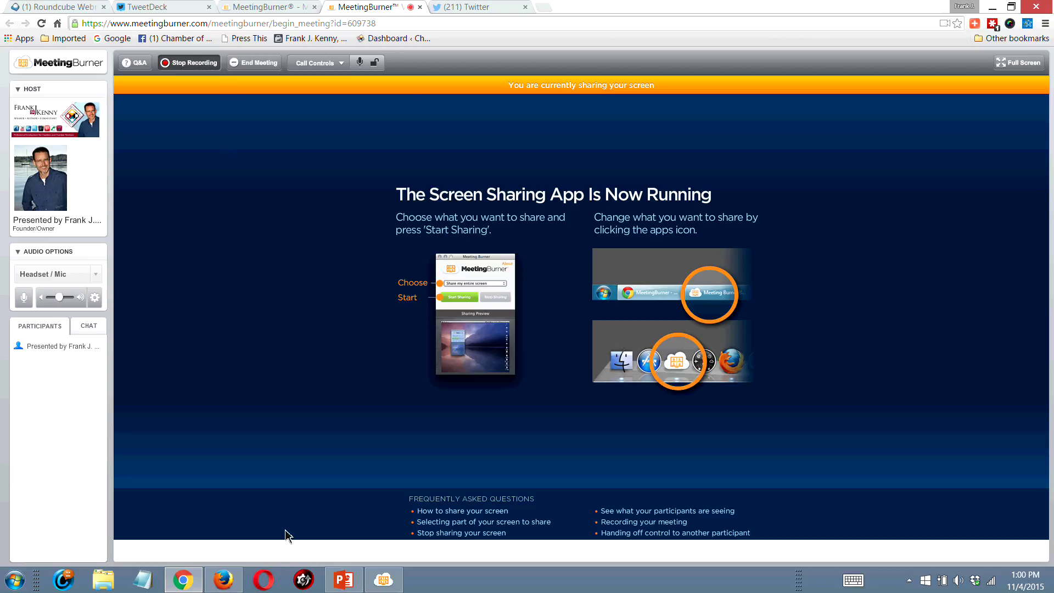
left_click(382, 580)
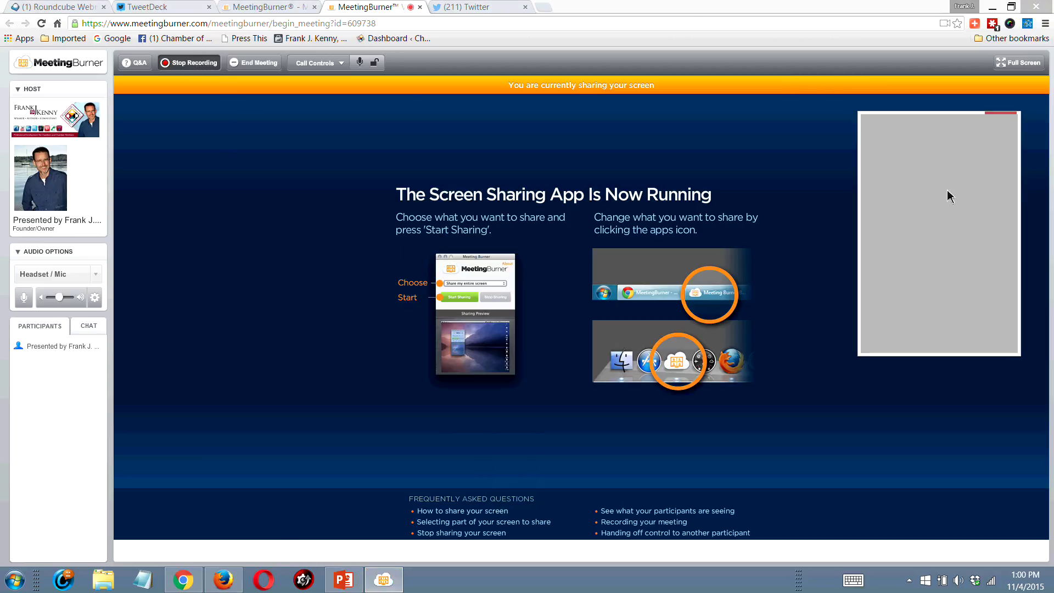